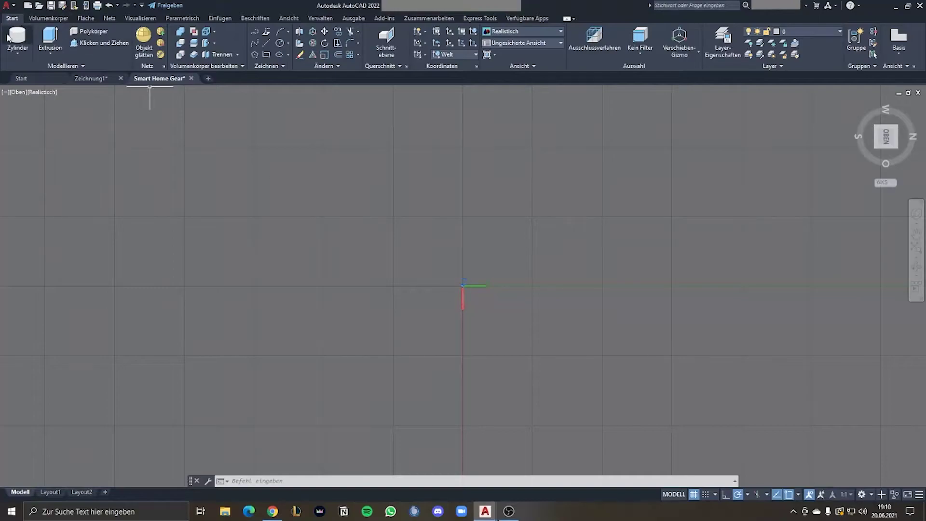
Step: Start a cylinder with its base centre at 1.4,1.4
left_click(18, 38)
left_click(501, 324)
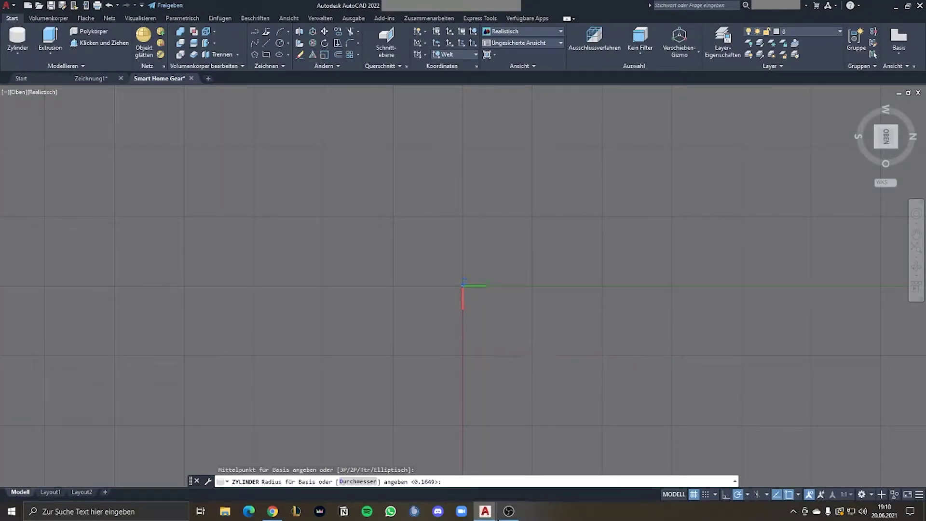
key("Escape")
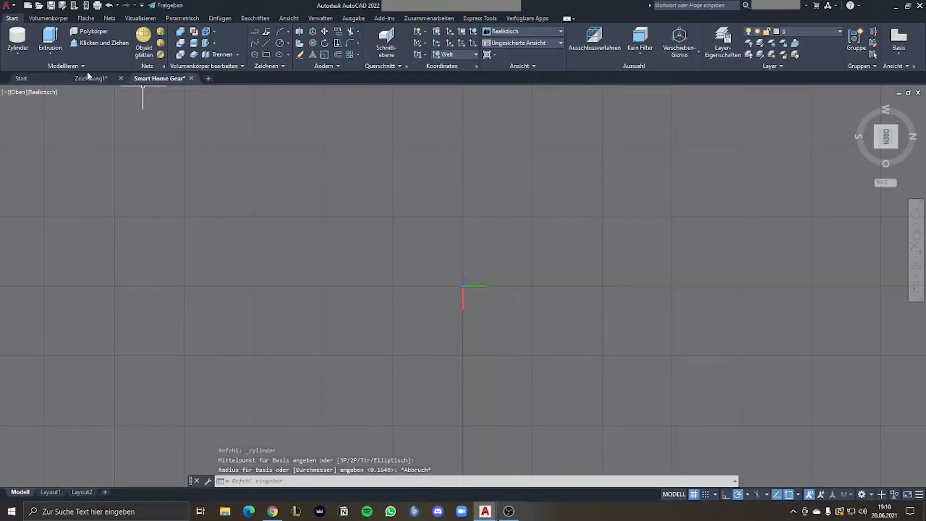
left_click(18, 38)
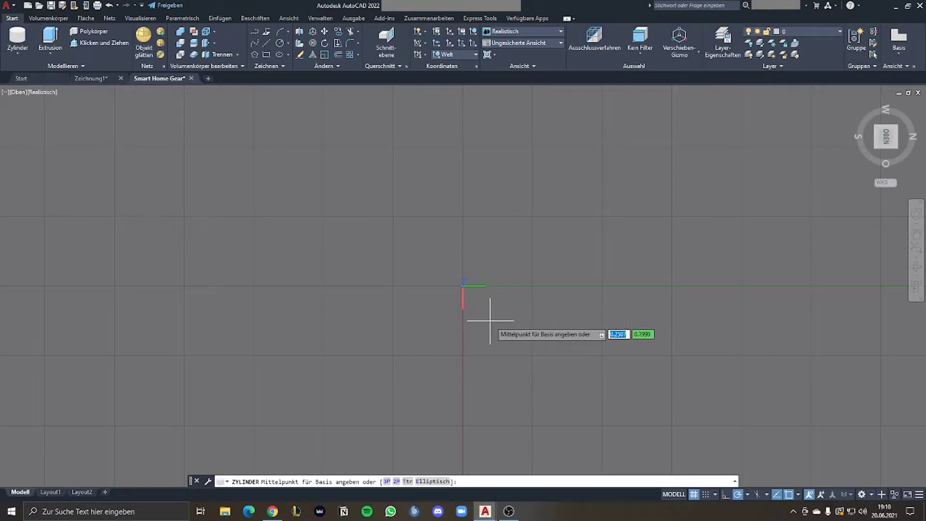
type("1")
key("Tab")
type("1.4")
key("Return")
Step: Give the cylinder radius 1.4 and height 0.5, then zoom to fit it
scroll(502, 337, "down", 2)
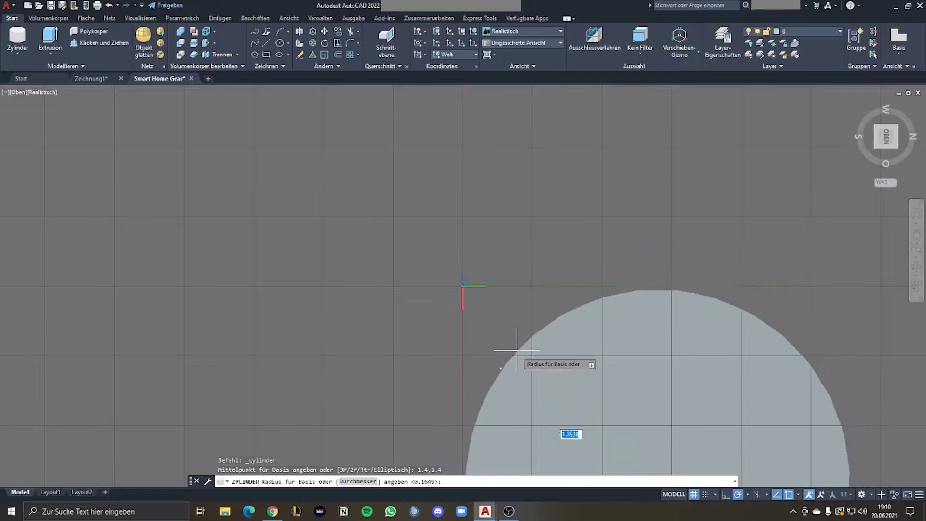
scroll(530, 359, "down", 1)
scroll(533, 345, "down", 1)
scroll(528, 346, "down", 1)
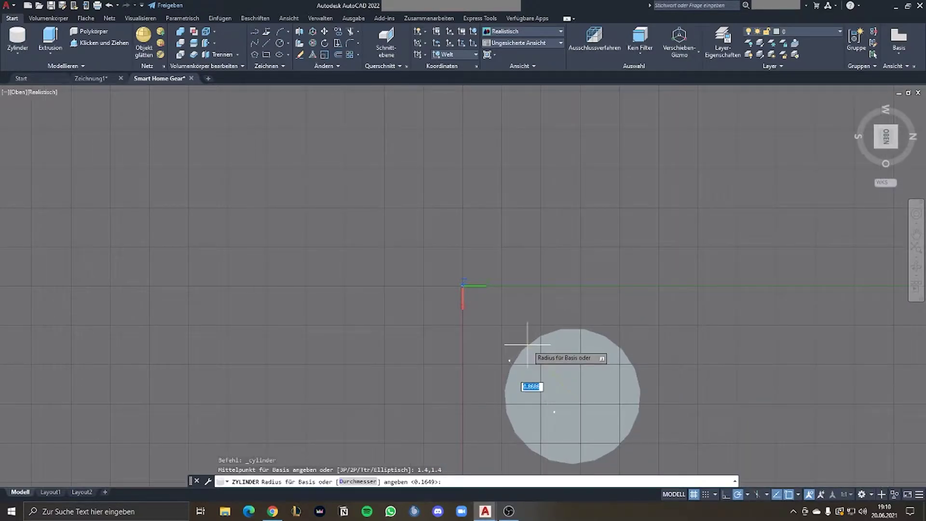
type("1.4")
key("Return")
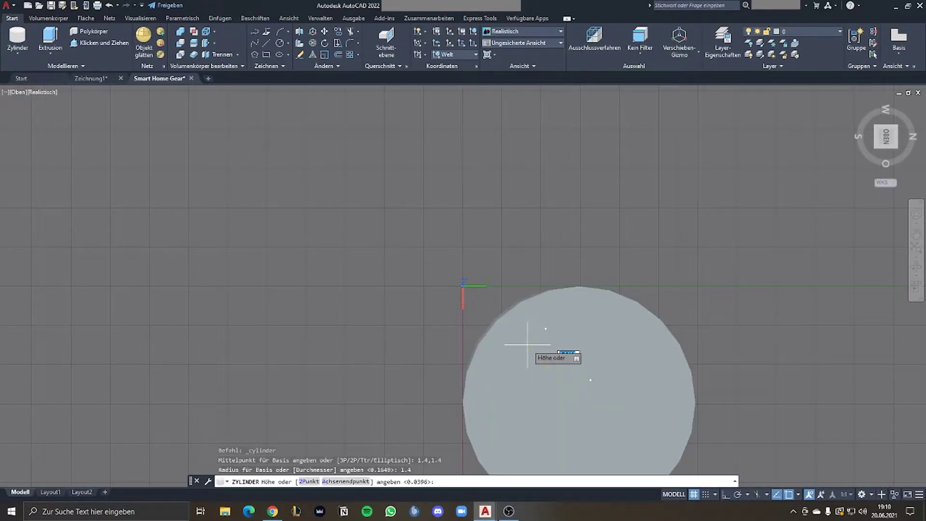
type("0.5")
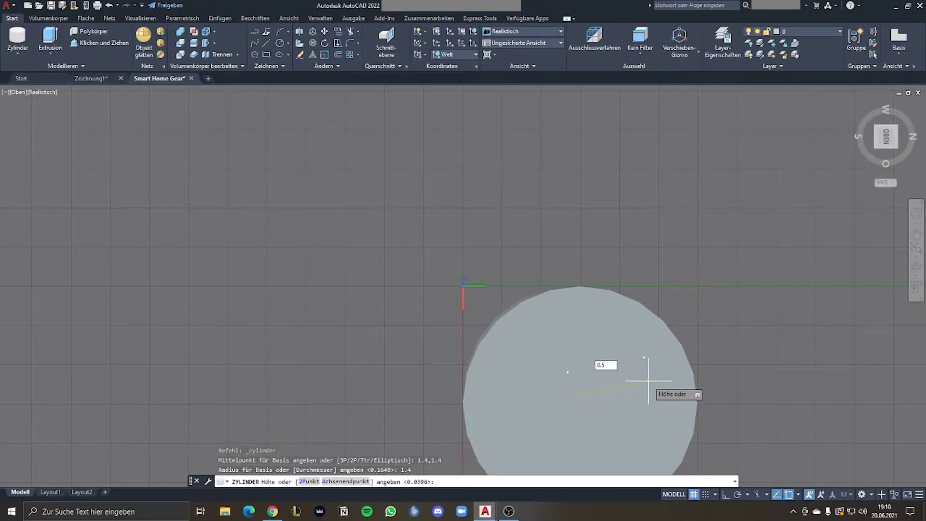
key("Return")
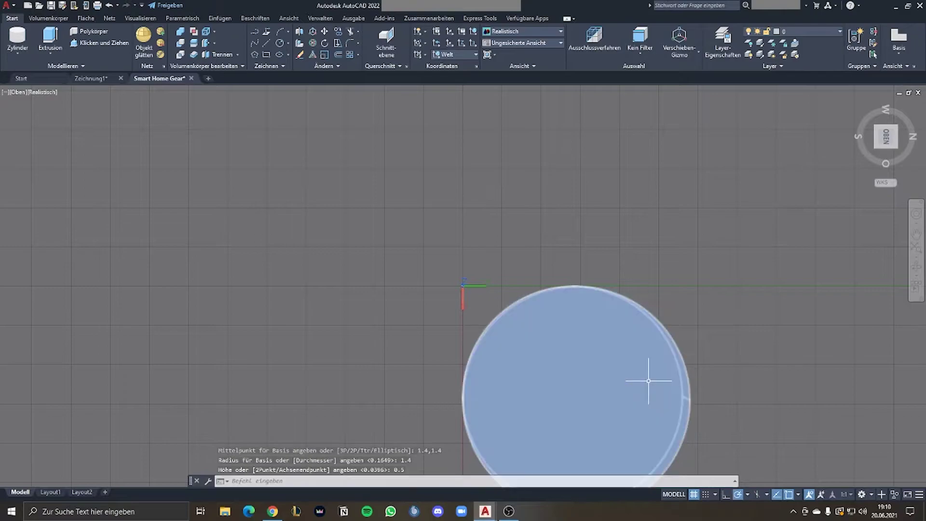
middle_click(755, 372)
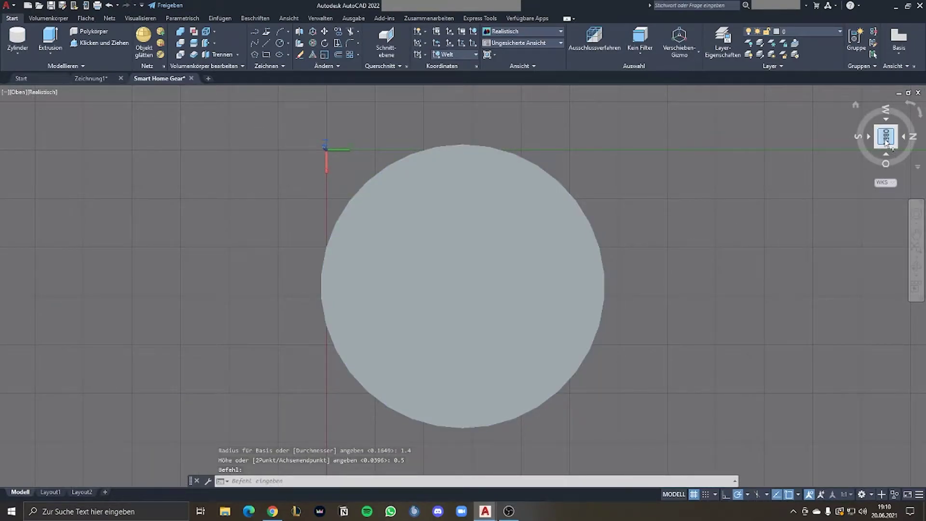
Step: Orbit the view and switch to the ViewCube's bottom view of the disc
mouse_move(888, 144)
middle_mouse_down("shift")
mouse_move(895, 481)
mouse_move(888, 159)
middle_mouse_up("shift")
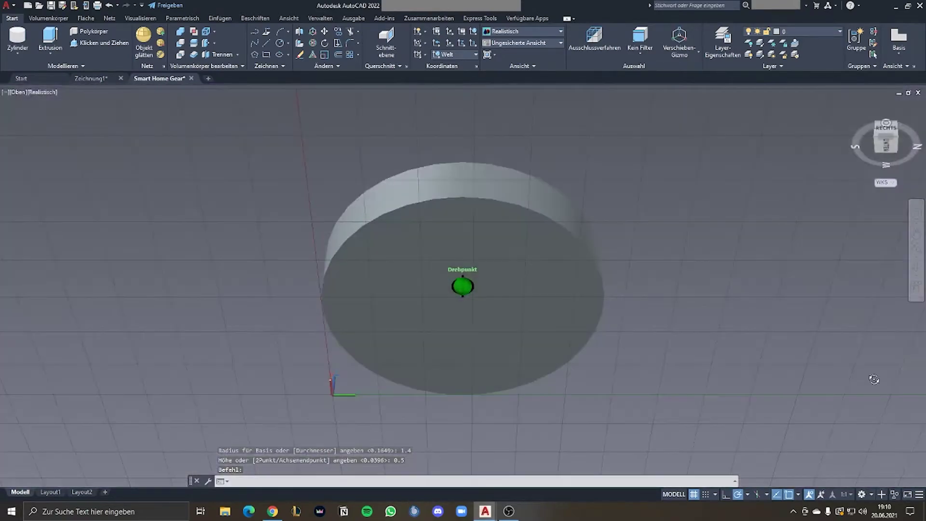
left_click(889, 149)
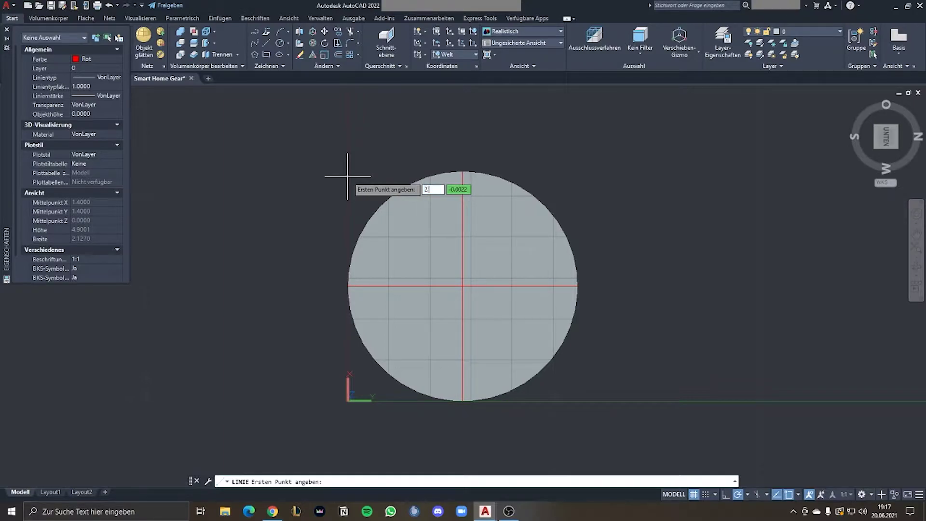
Step: Draw a square of four 2.8-long sides starting at 2.8,0
key("Tab")
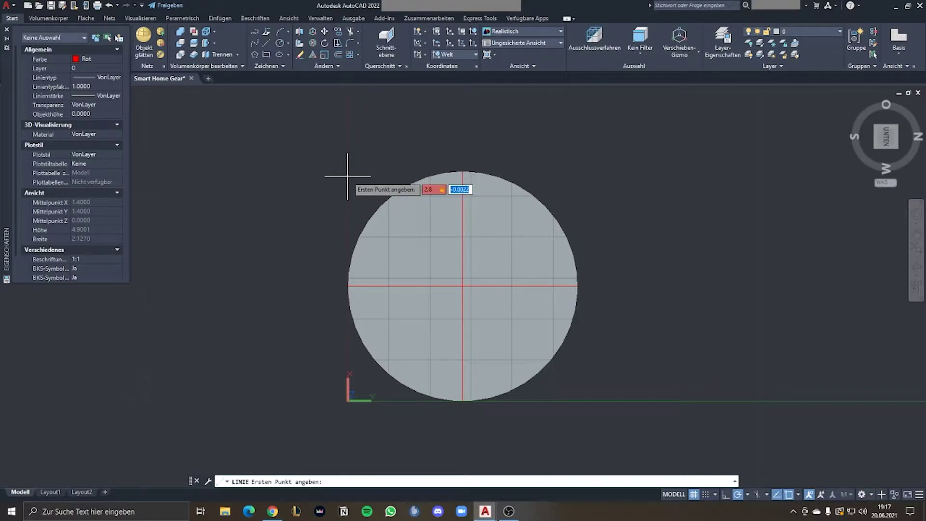
type("0")
key("Return")
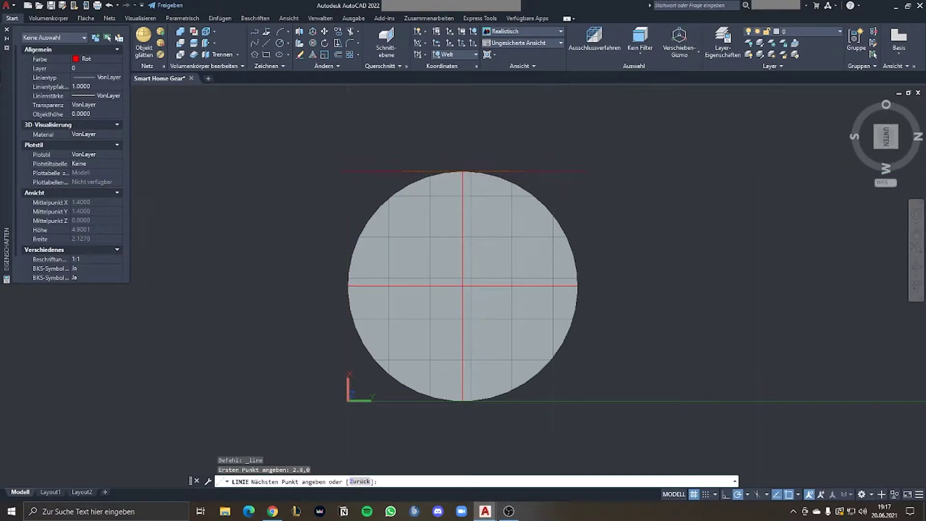
type("2.8")
key("Return")
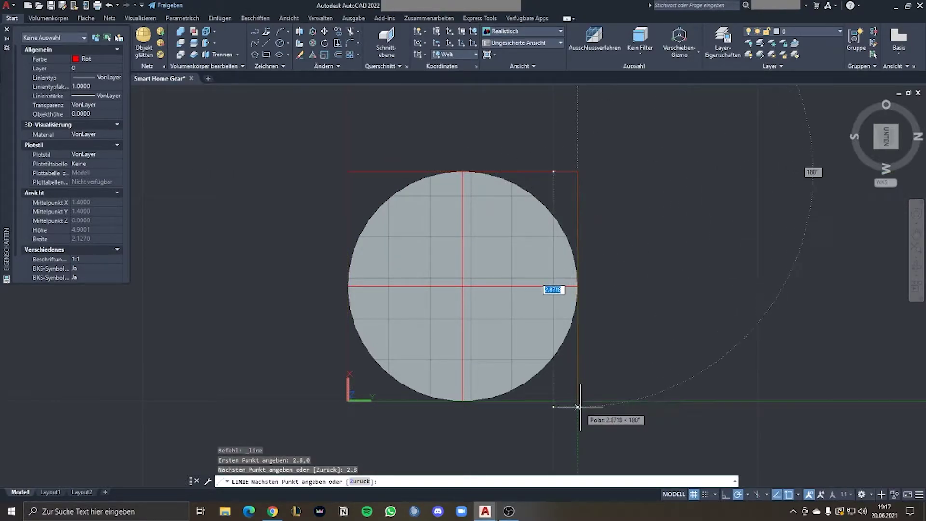
type("2.8")
key("Return")
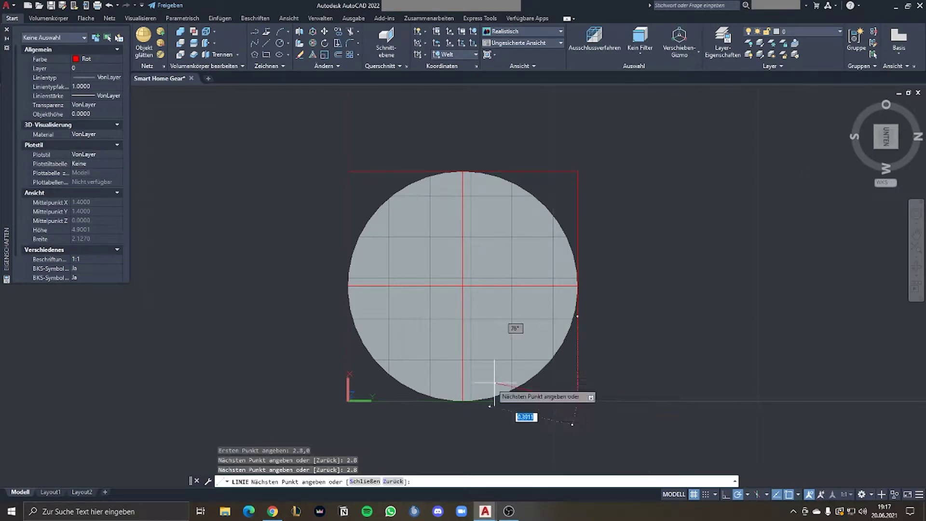
type("2.8")
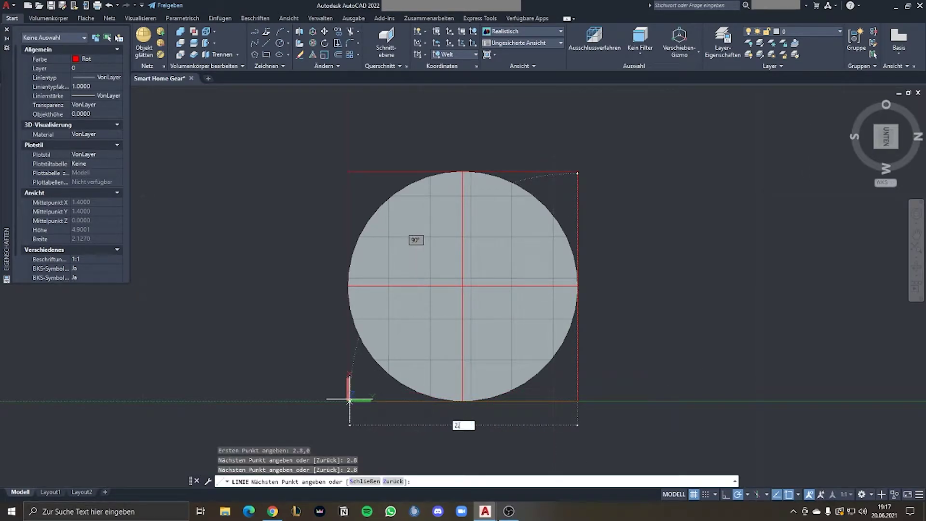
key("Return")
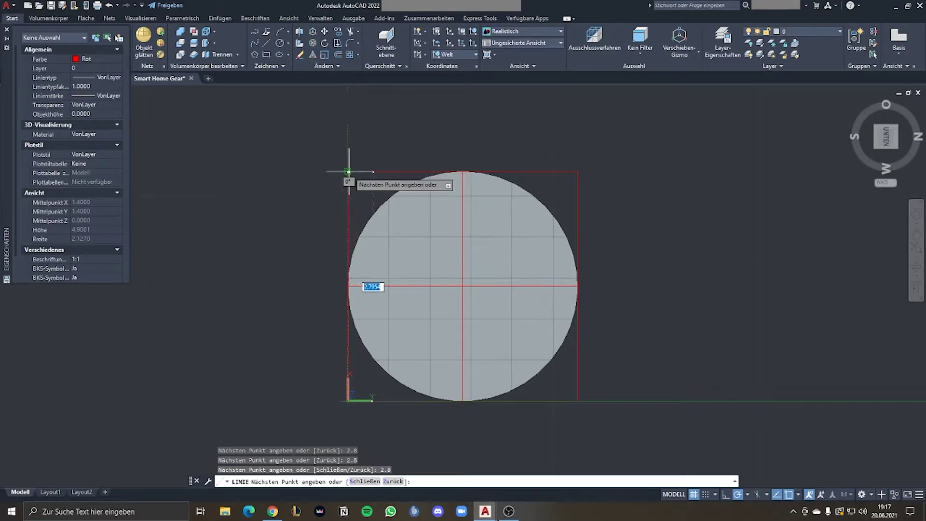
type("2.8")
key("Return")
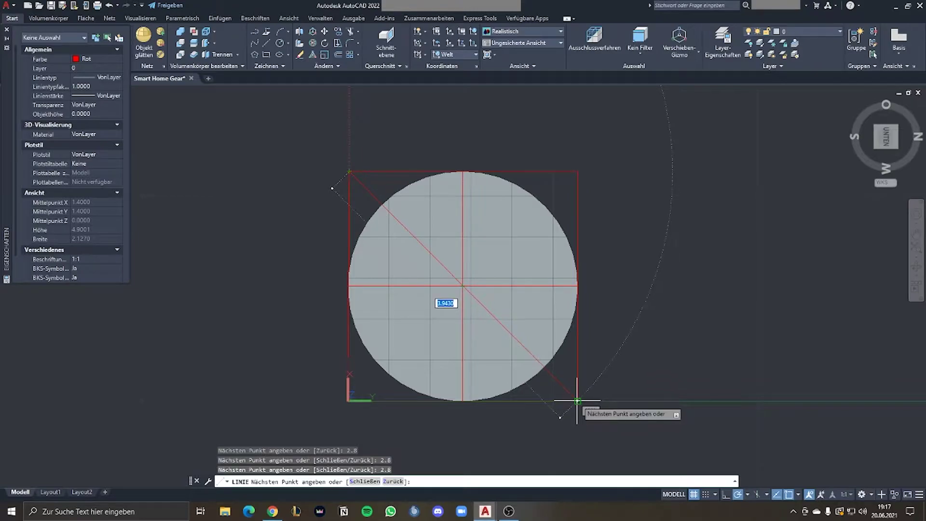
key("Return")
Step: Draw diagonals from the top-right and bottom-left corners to the disc's centre
scroll(463, 286, "up", 2)
key("Return")
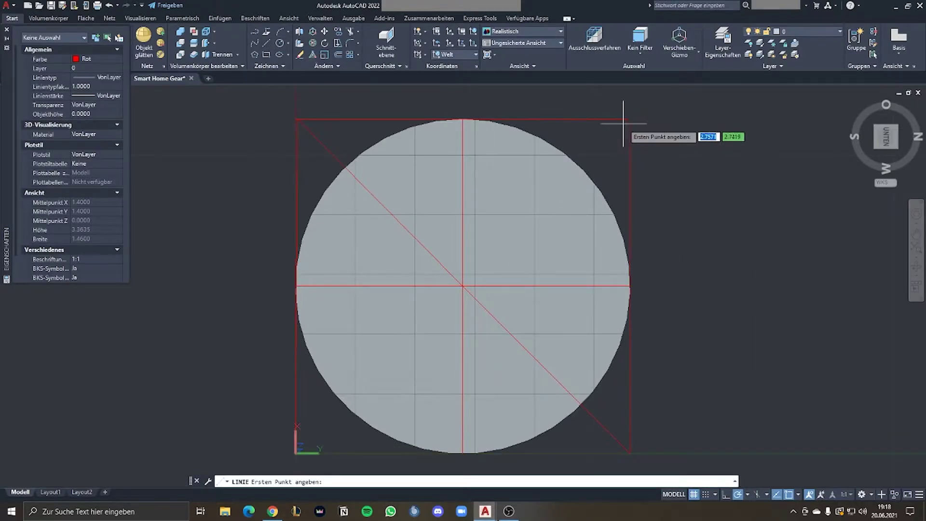
left_click(630, 118)
left_click(463, 285)
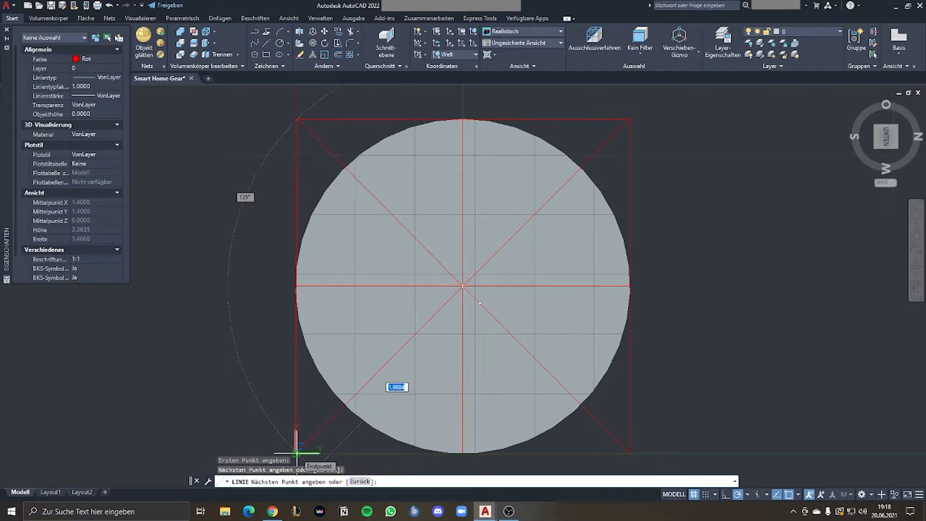
left_click(297, 454)
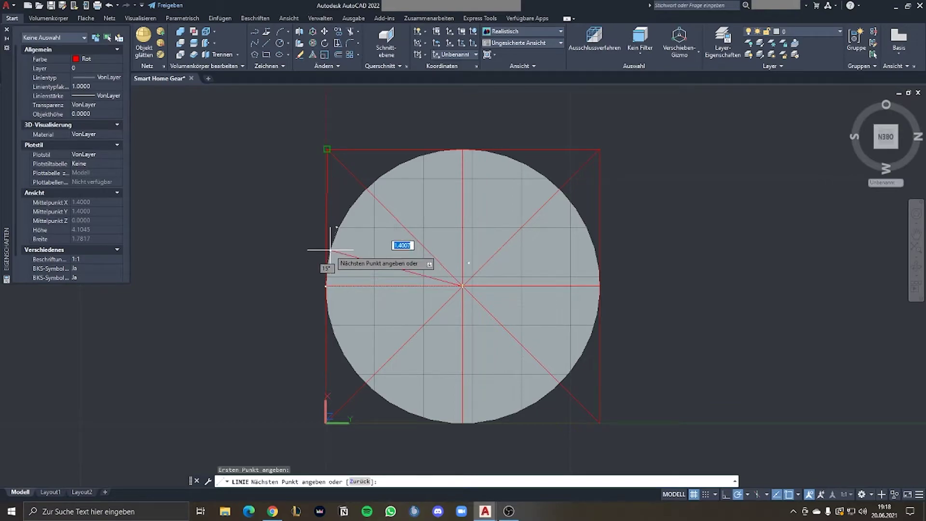
Step: Draw 1.4-long spokes from the disc's centre at 22° and 68°
type("1.4")
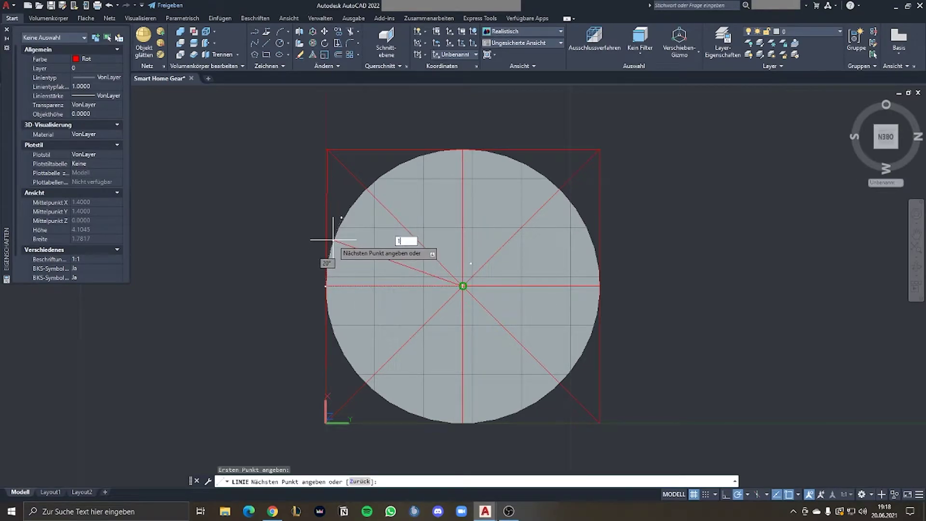
key("Tab")
key("Return")
left_click(463, 286)
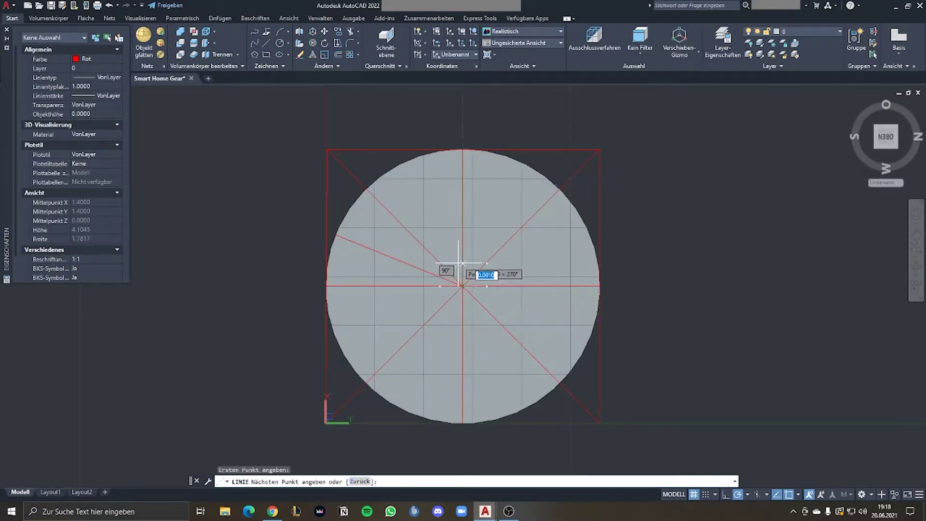
type("1.4")
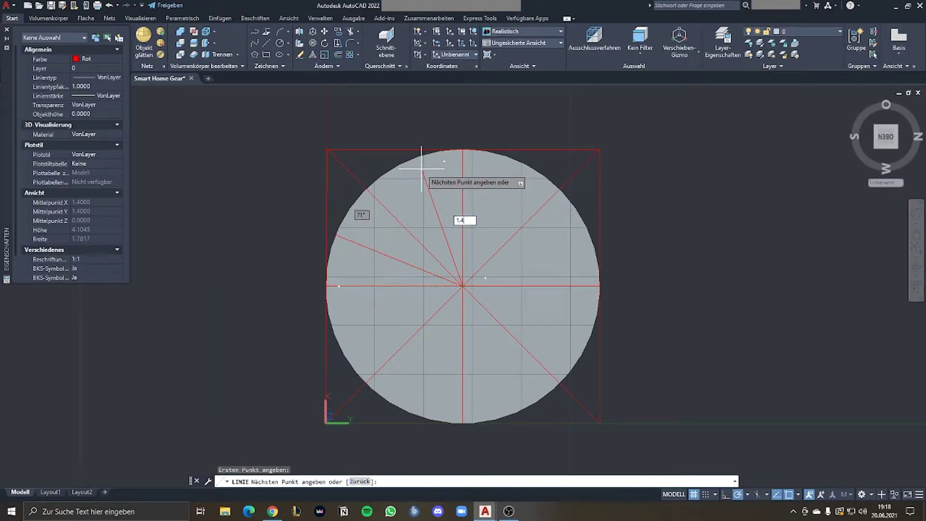
key("Tab")
key("Return")
key("Return")
key("Return")
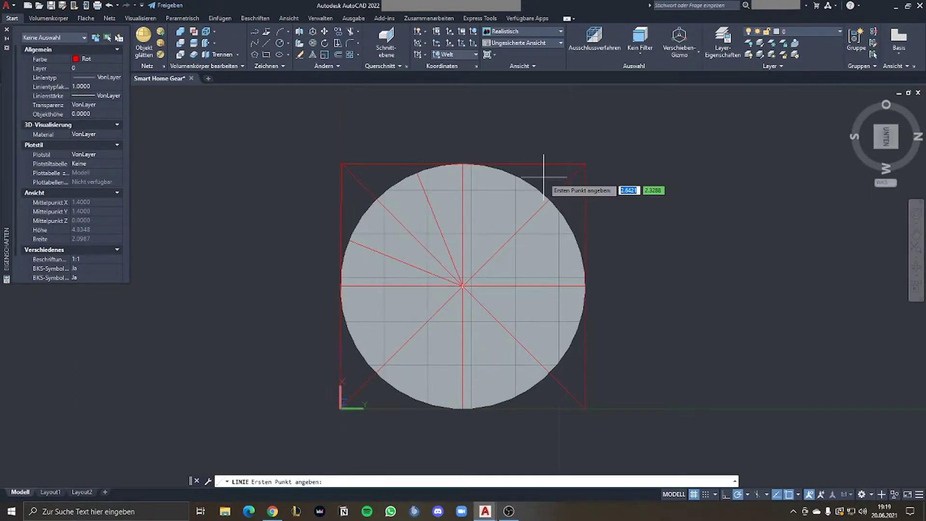
Step: Start a line at 1.4,1.4 and draw a 1.4-long spoke at 22°
type("1.4")
key("Tab")
type("1.4")
key("Return")
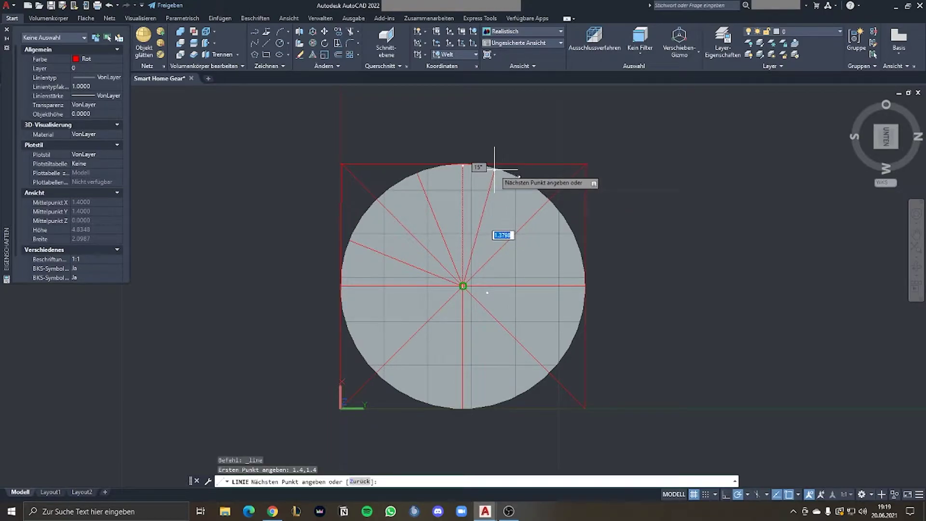
type("1.4")
key("Tab")
type("22")
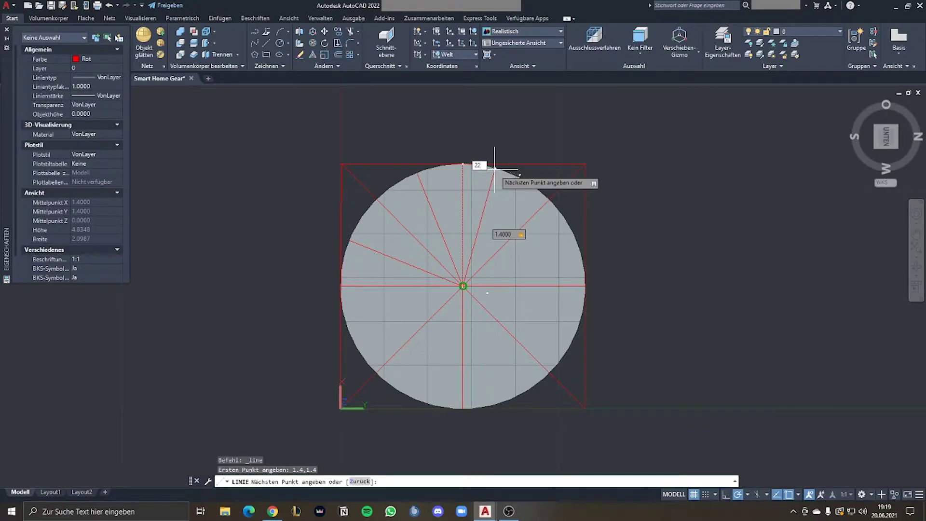
key("Return")
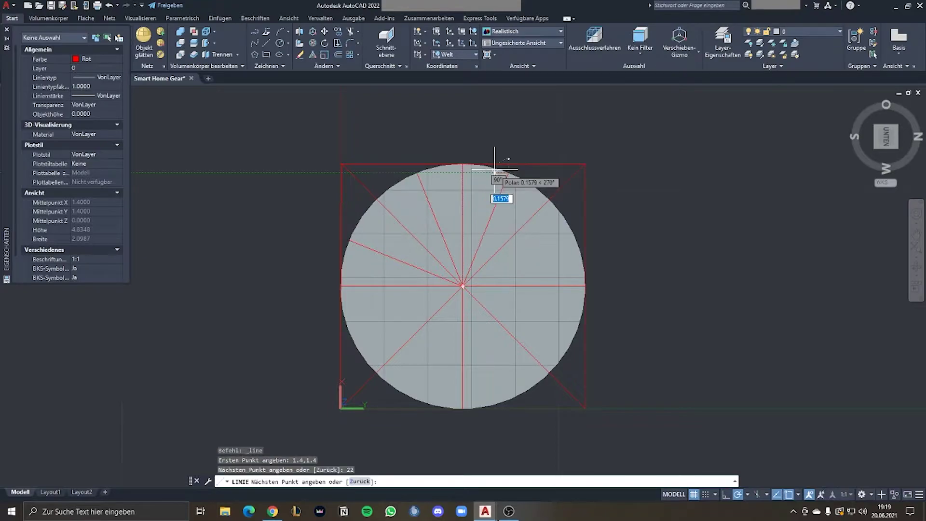
key("Return")
key("Return")
Step: Draw a 1.4-long spoke at 112° from the centre 1.4,1.4
type("1.4,1.4")
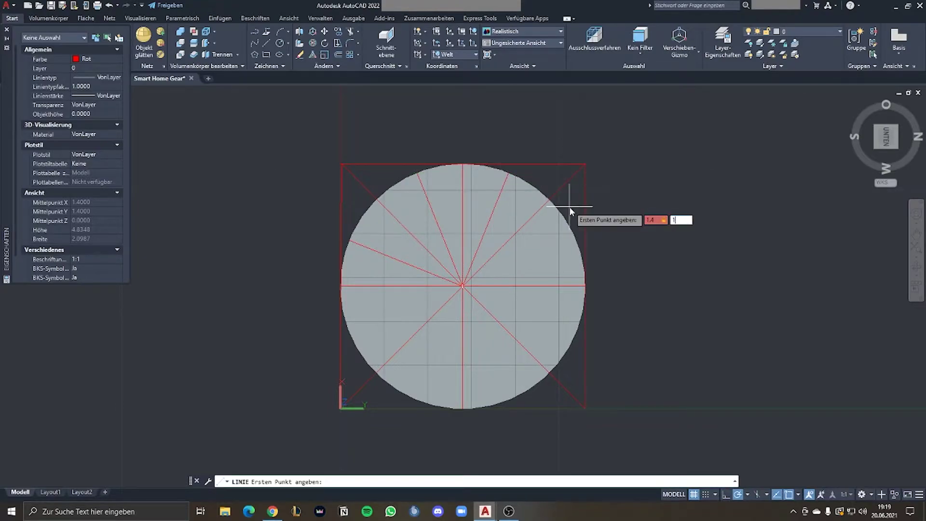
key("Return")
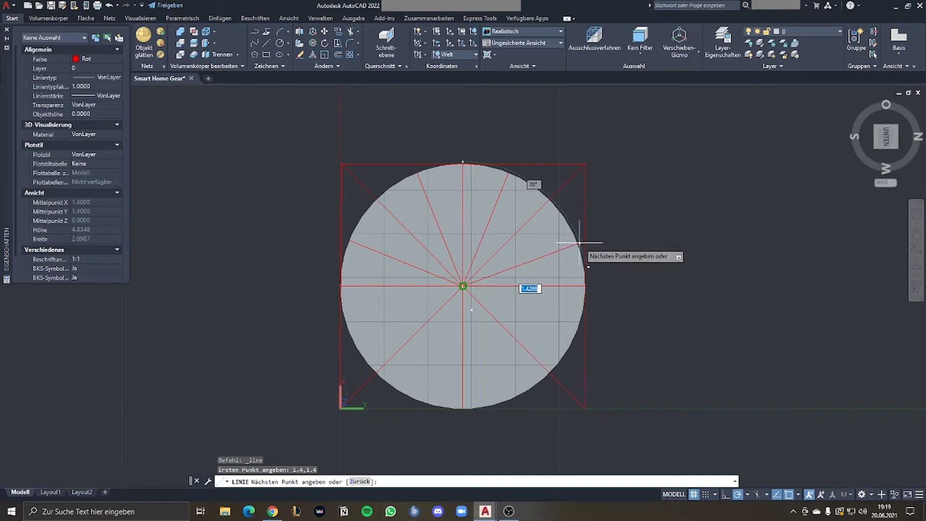
type("1.4")
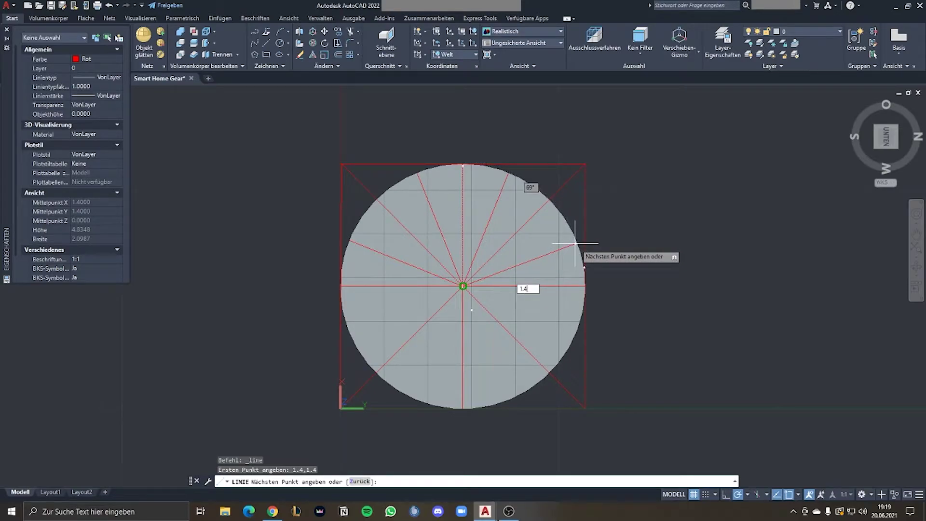
key("Tab")
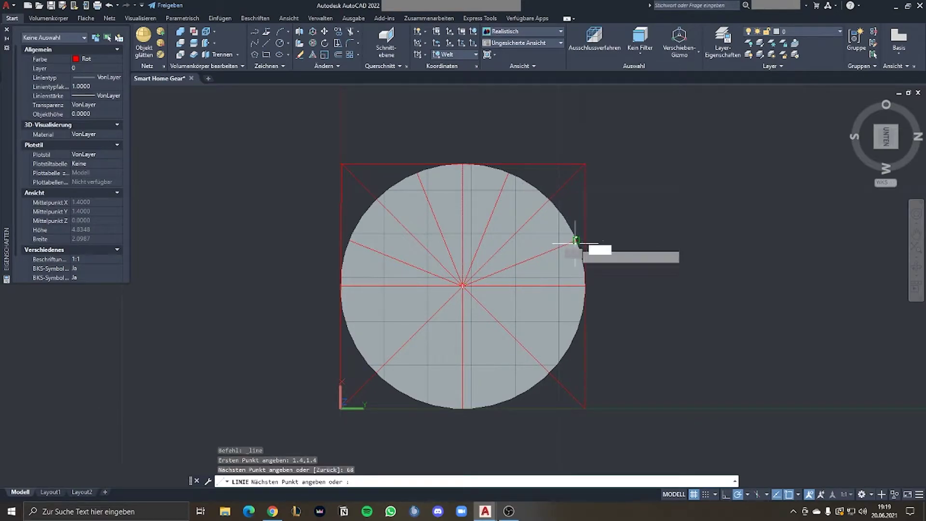
scroll(463, 286, "down", 1)
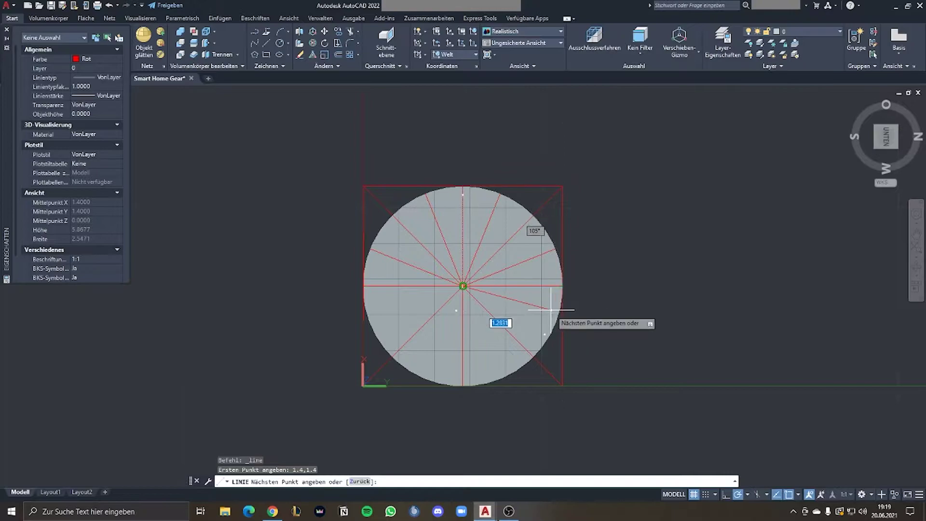
type("1.4")
key("Tab")
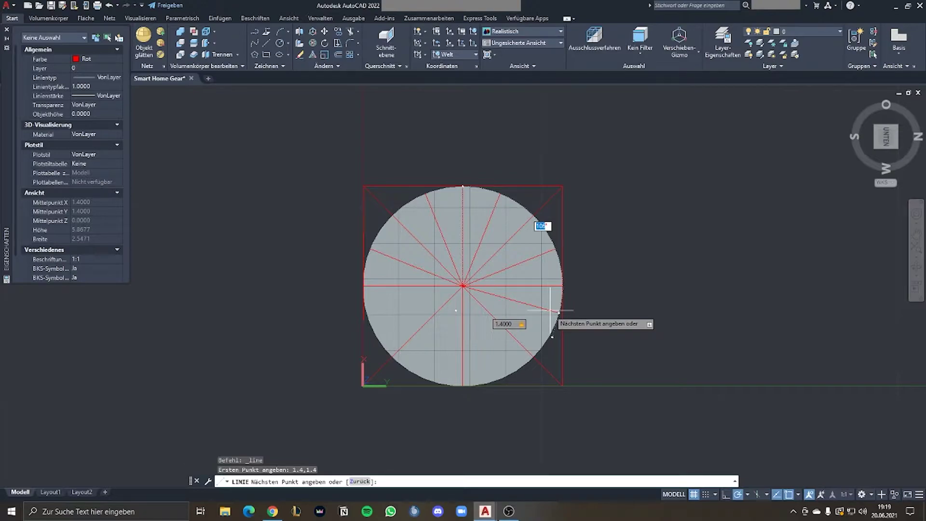
type("112")
key("Return")
key("Return")
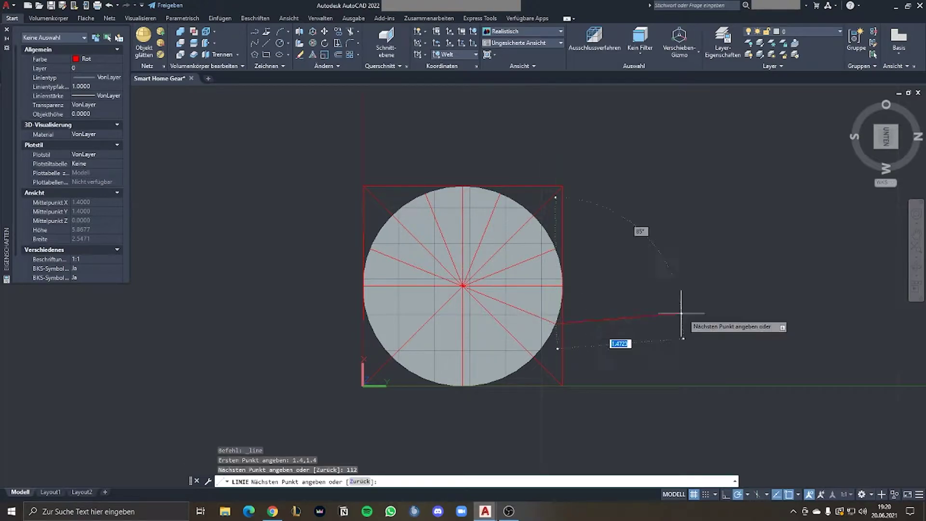
key("Return")
Step: Draw 1.4-long spokes from 1.4,1.4, entering angles 16 and 12
type("1.4,1.4")
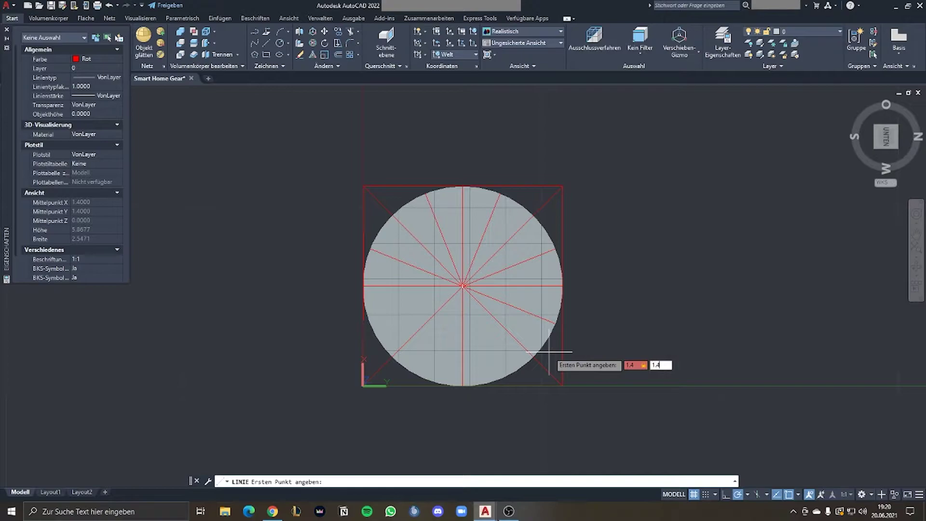
key("Return")
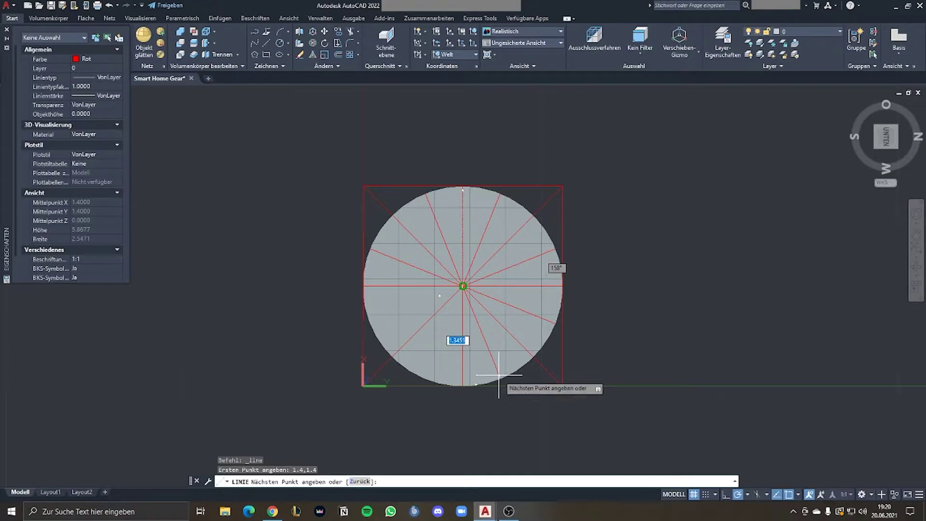
type("1.4")
key("Tab")
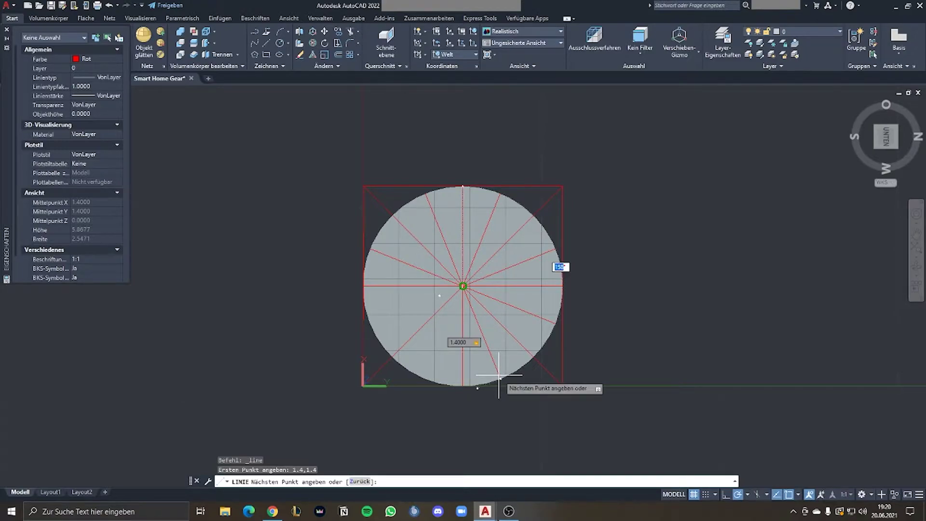
type("16")
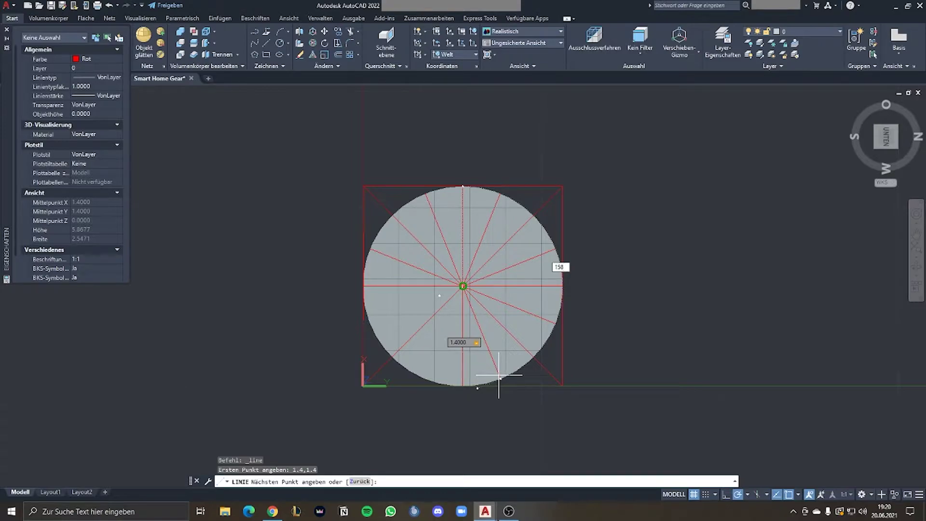
scroll(499, 375, "up", 1)
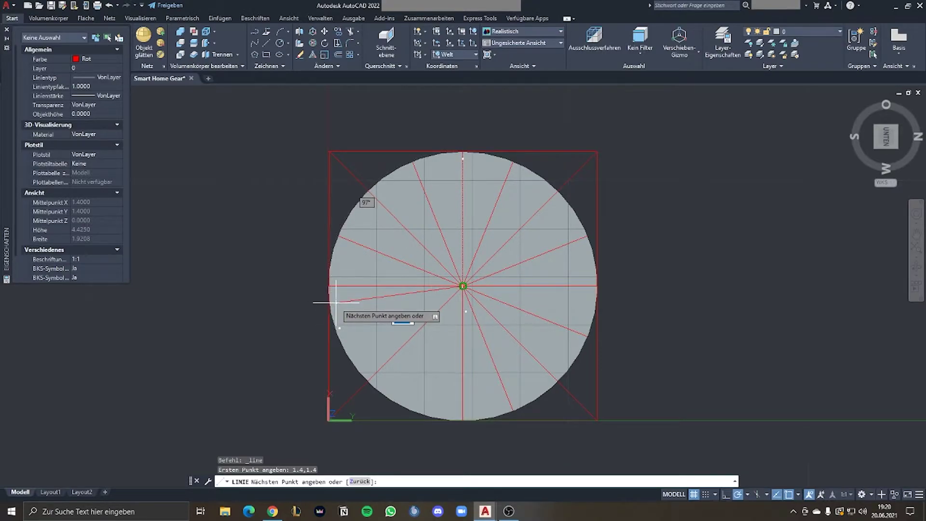
type("1.4")
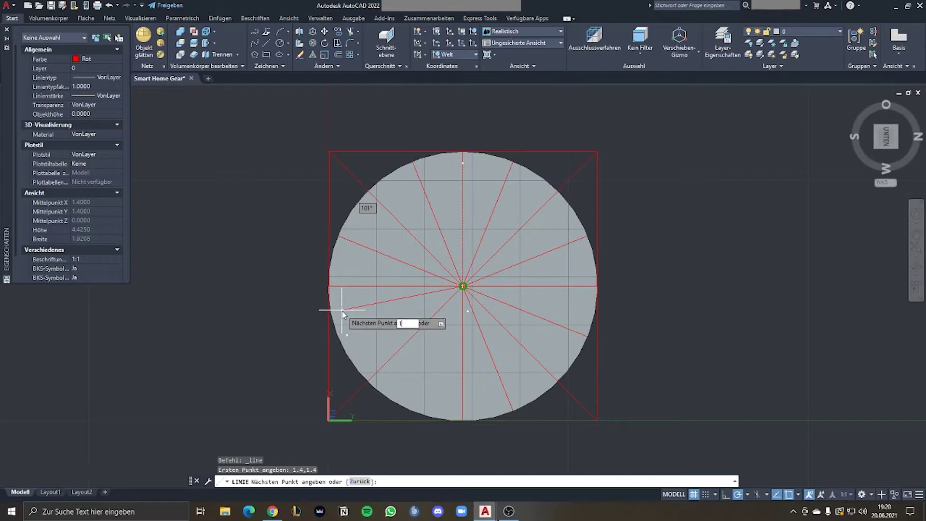
key("Tab")
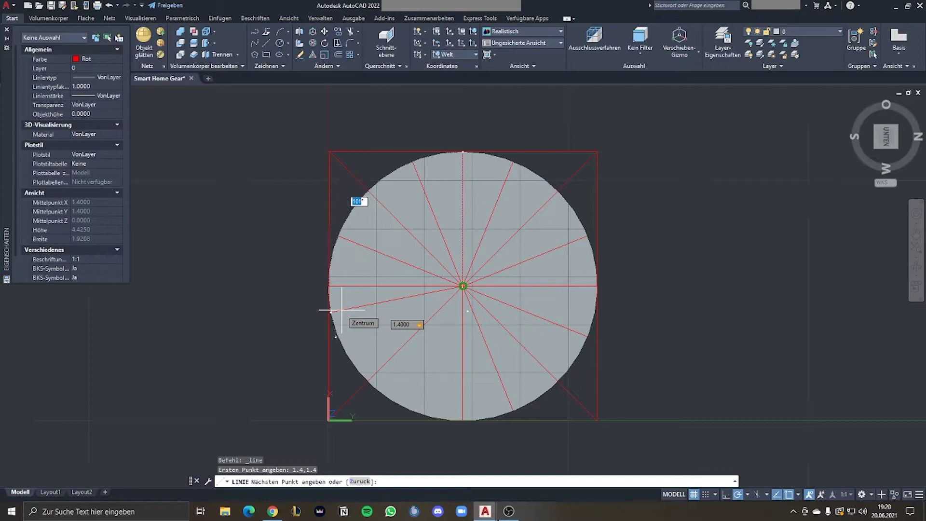
type("12")
Step: Commit the pending spoke and begin new lines from 1.4,1.4 with length 1.4
key("Return")
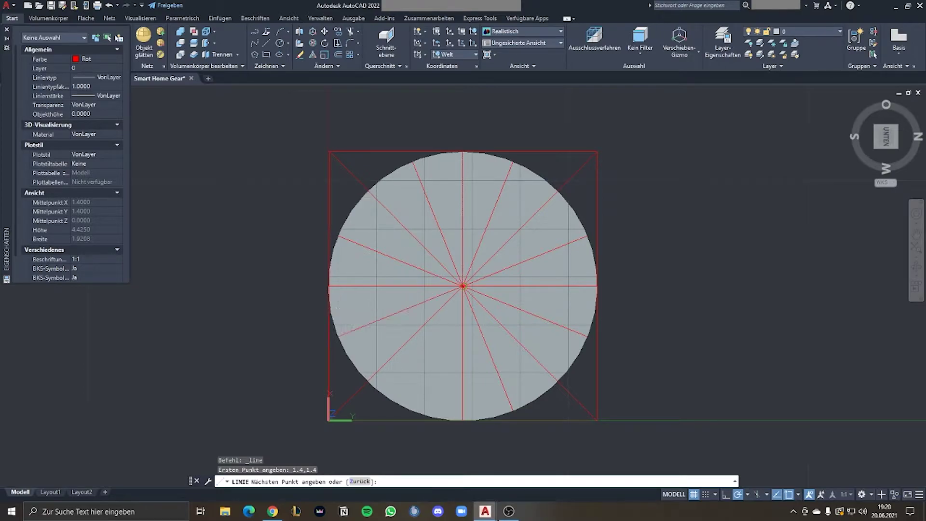
key("Return")
key("Return")
type("1.4,1.4")
key("Return")
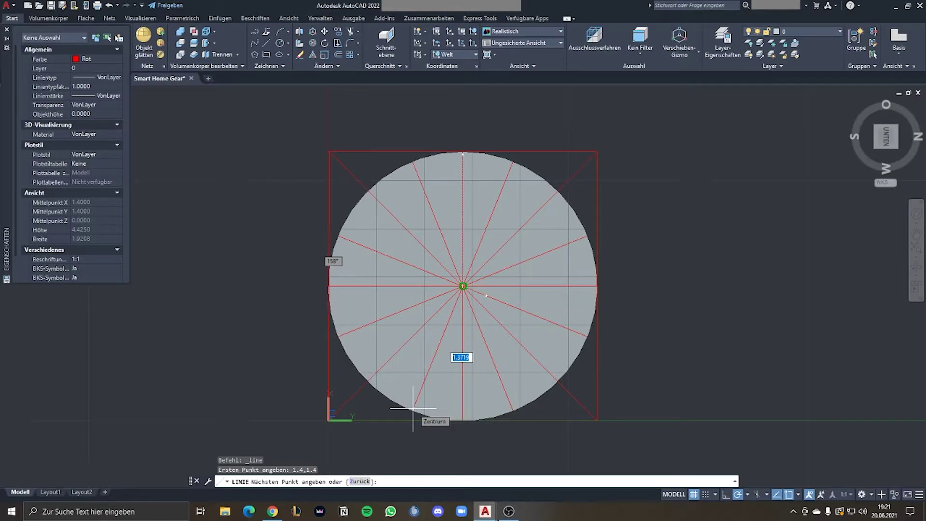
type("1.4")
key("Tab")
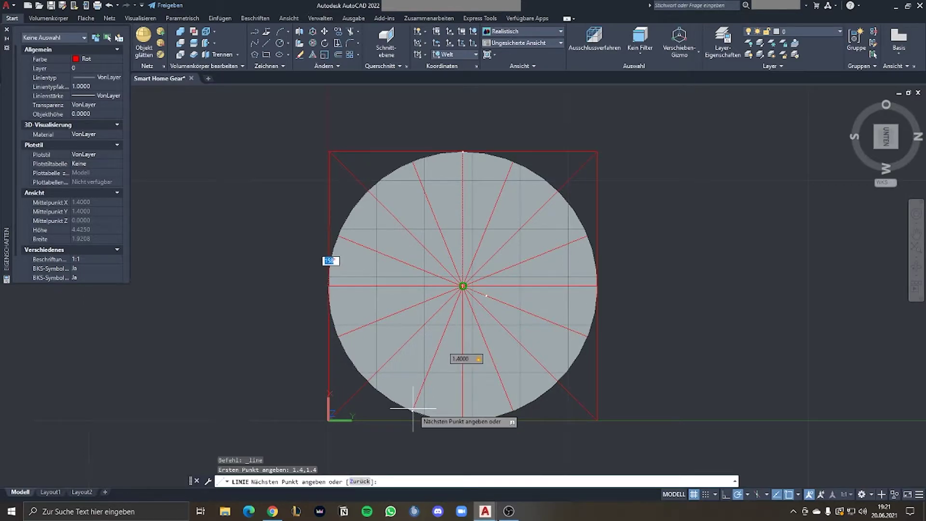
type("1.")
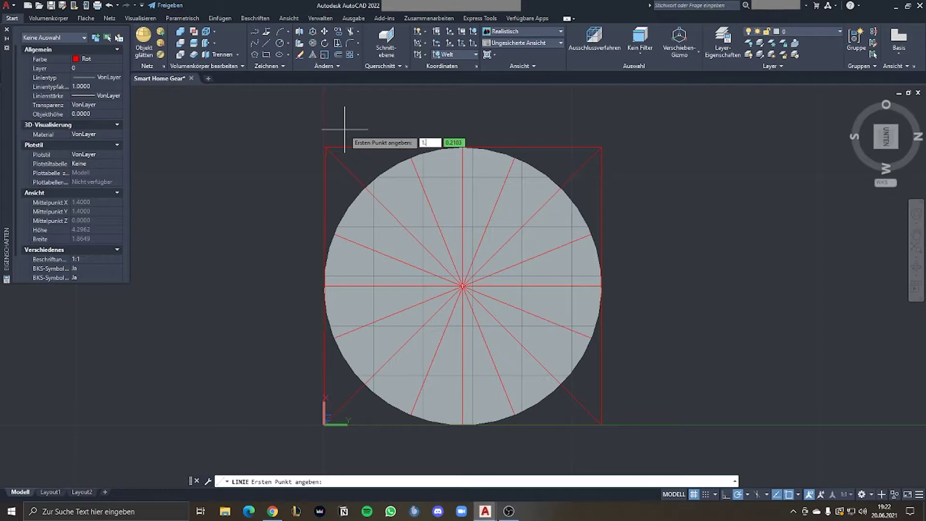
type("4,1.4")
key("Return")
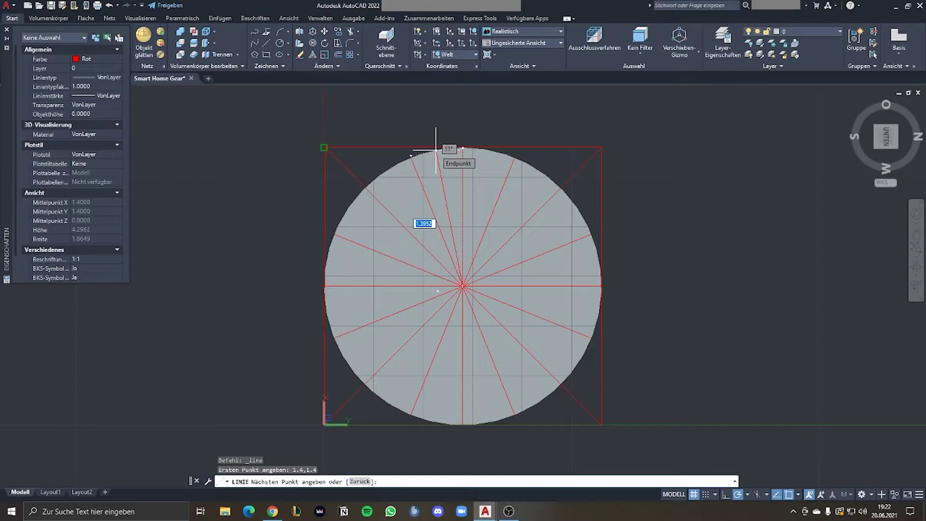
type("1.4")
key("Tab")
key("Escape")
Step: Restart the line at centre 1.4,1.4 and retry the 1.4 length entry
key("Return")
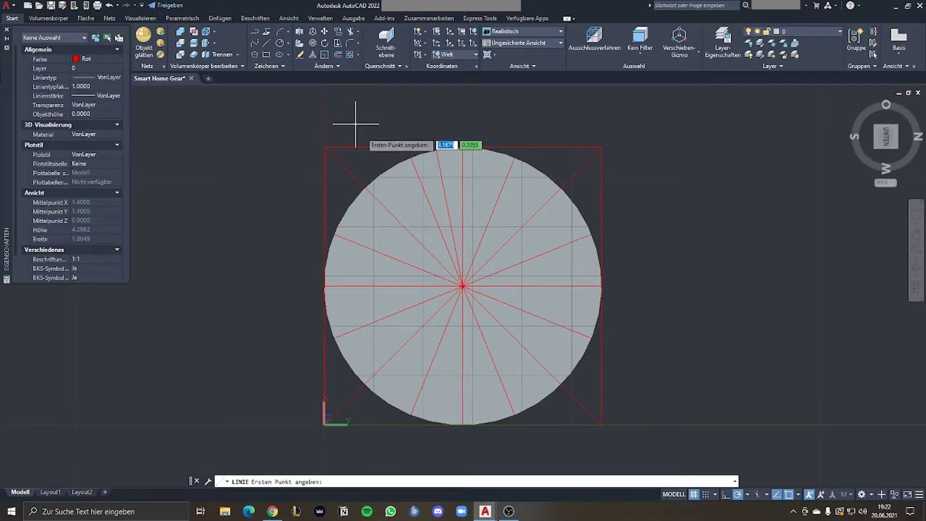
type("1.4")
key("Tab")
type("1.4")
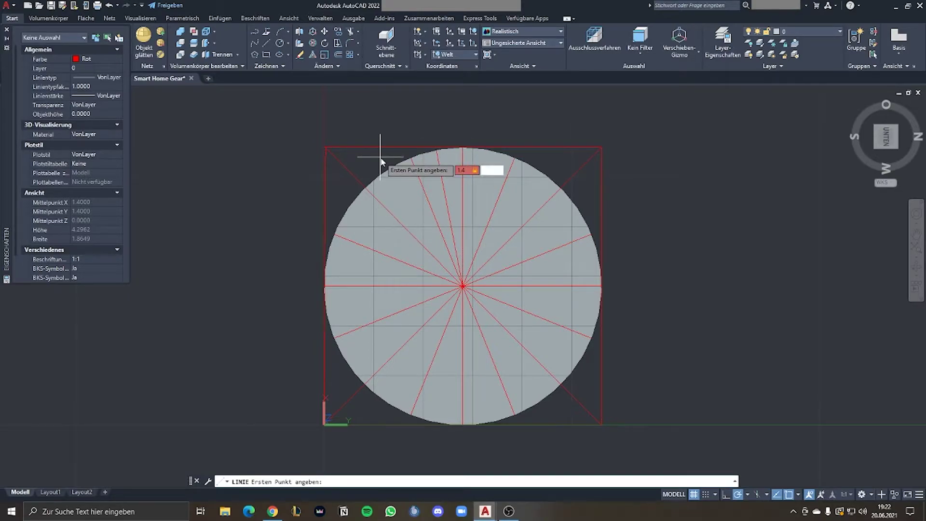
key("Return")
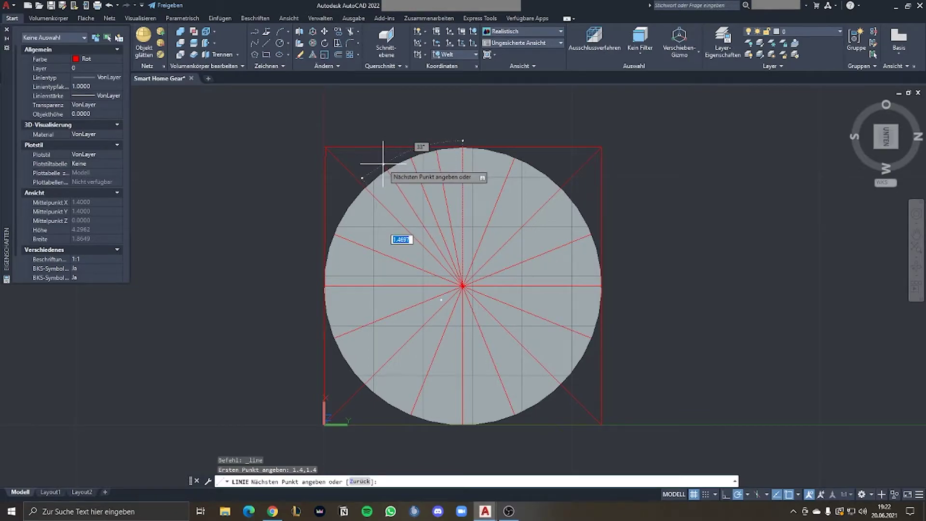
type("1.4")
key("Tab")
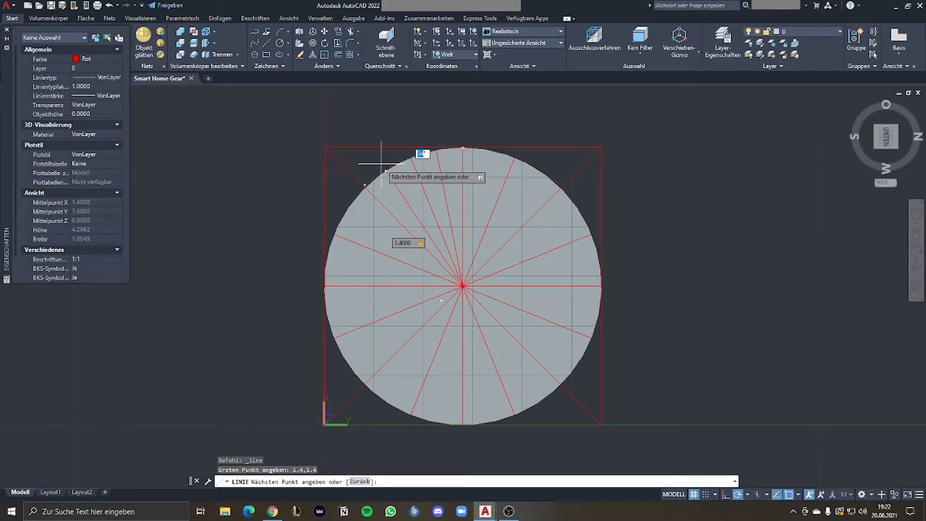
key("Tab")
key("BackSpace")
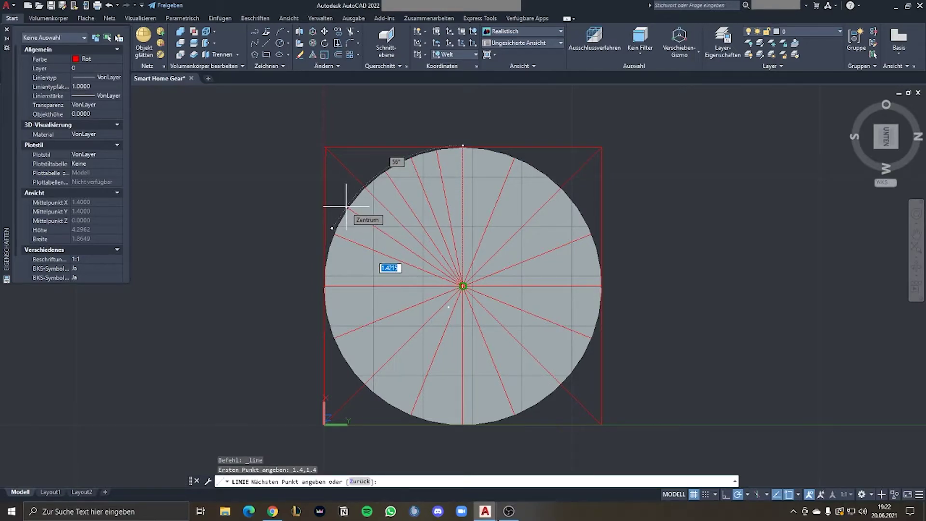
Step: Finish a 1.4-long spoke from the disc's centre at 11°
type("1")
key("Tab")
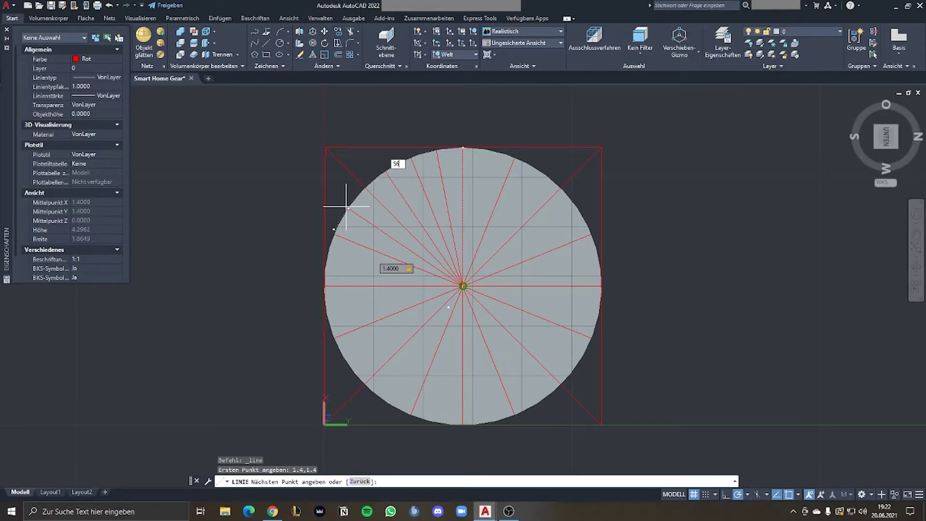
key("BackSpace")
key("BackSpace")
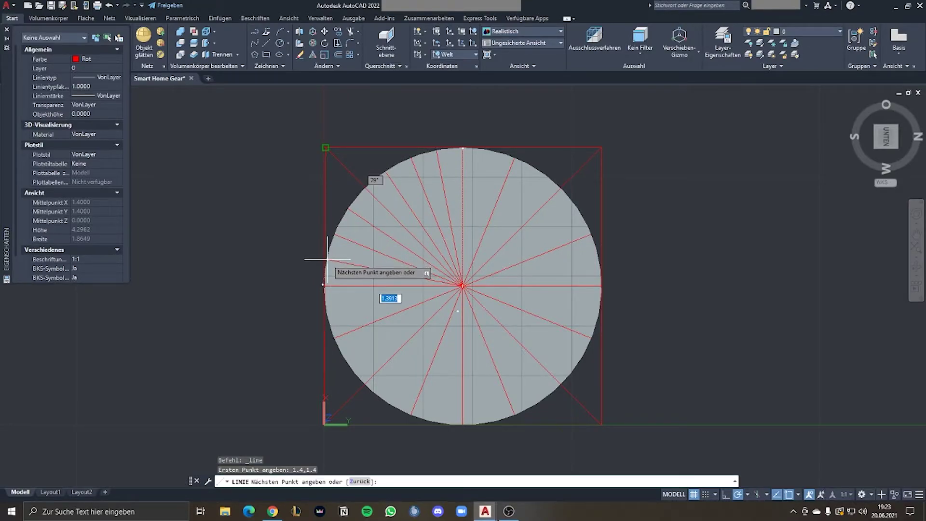
type("1.4")
key("Tab")
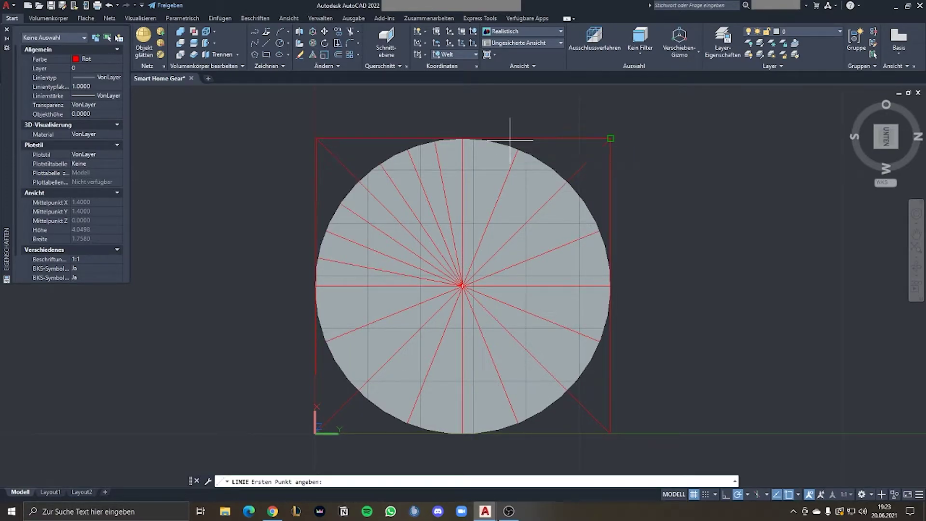
type("1.4")
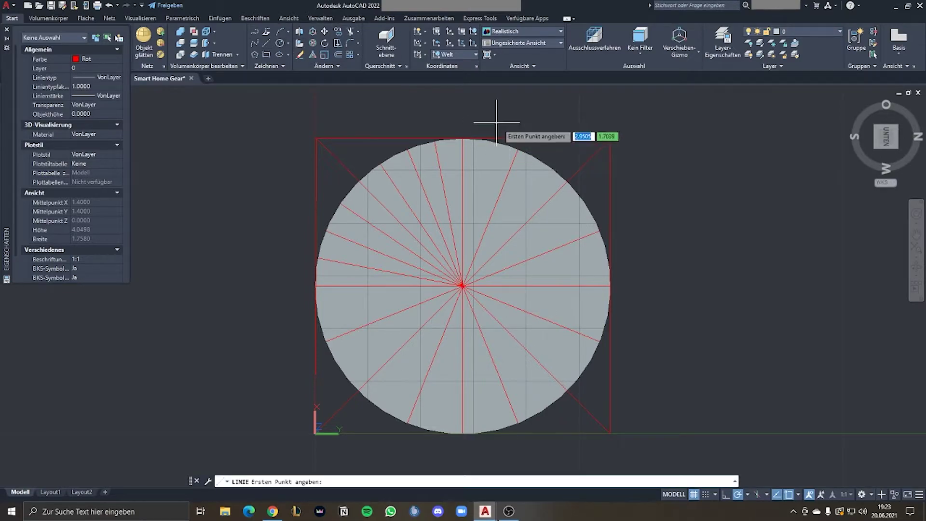
type("1")
type(".4")
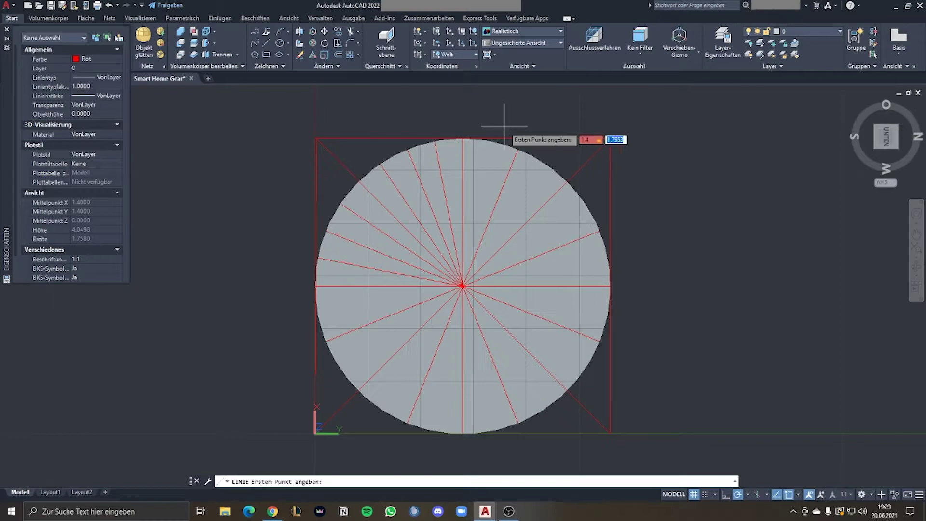
type(",1.4")
key("Return")
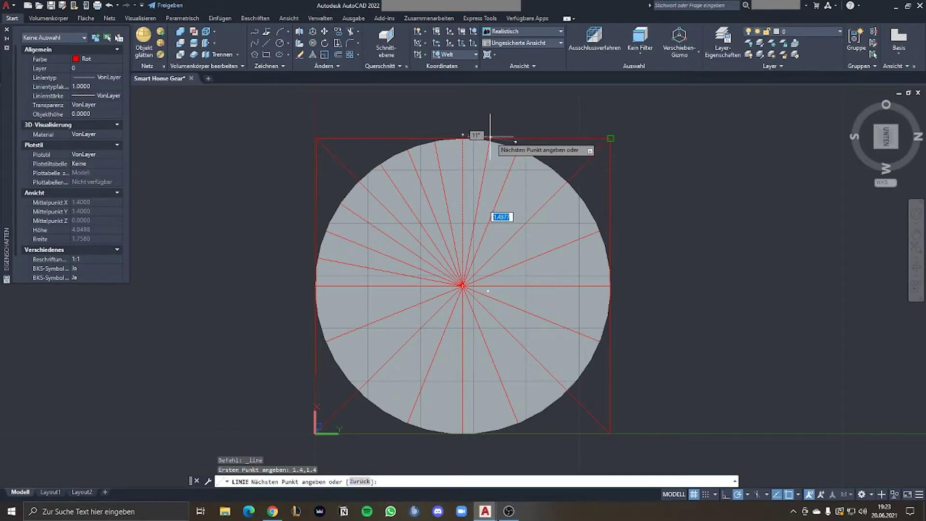
type("1.4,1")
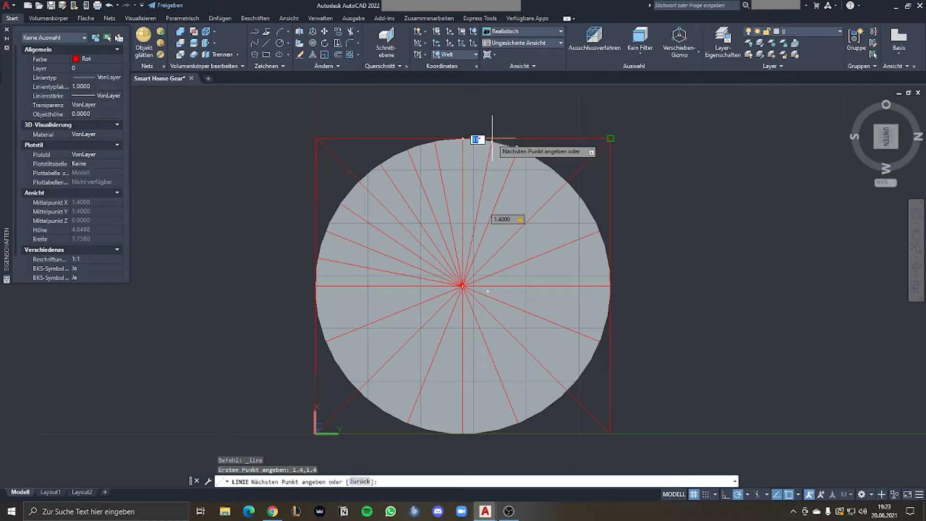
key("Return")
Step: Draw a 1.4-long spoke from 1.4,1.4 at 34°
key("Escape")
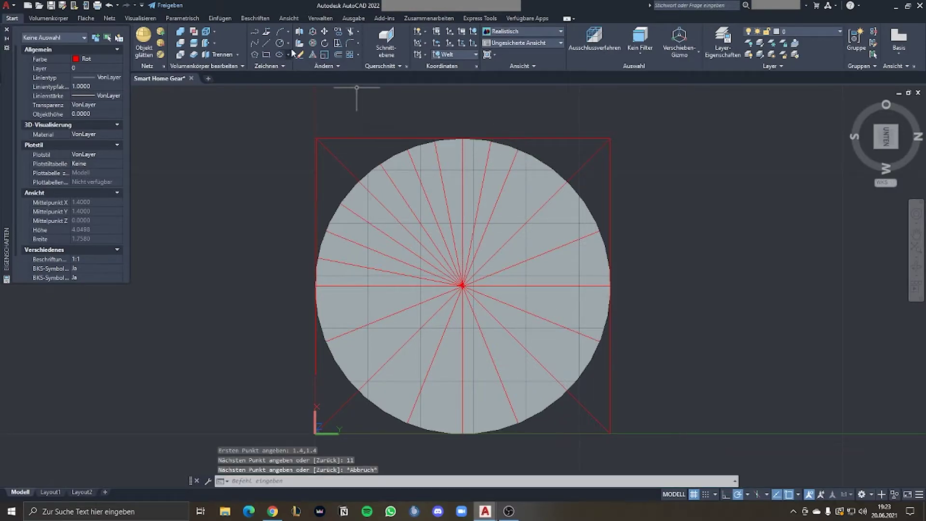
left_click(268, 43)
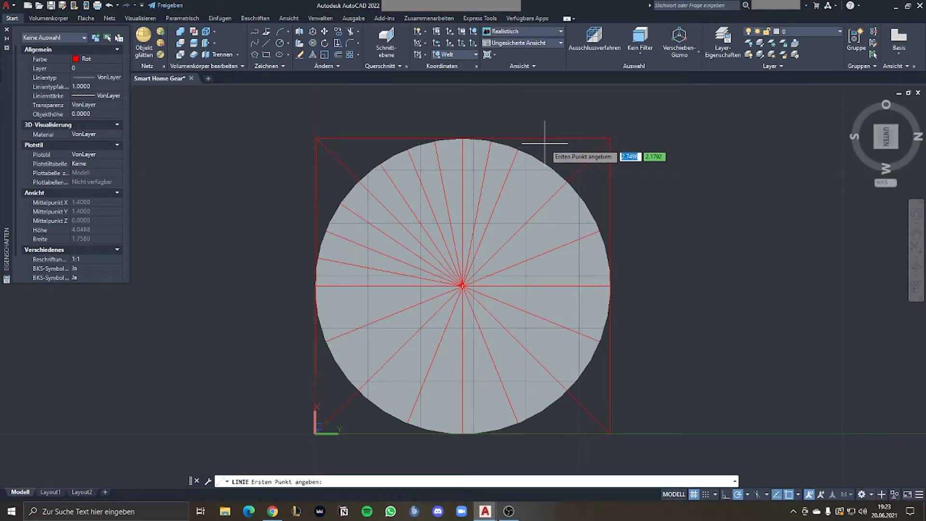
type("1.4")
key("Tab")
type("1.4")
key("Return")
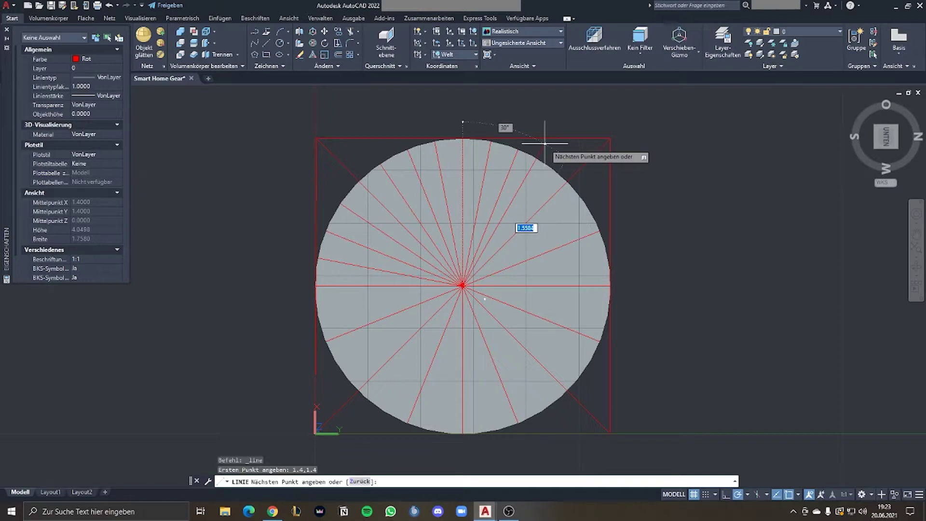
type("1")
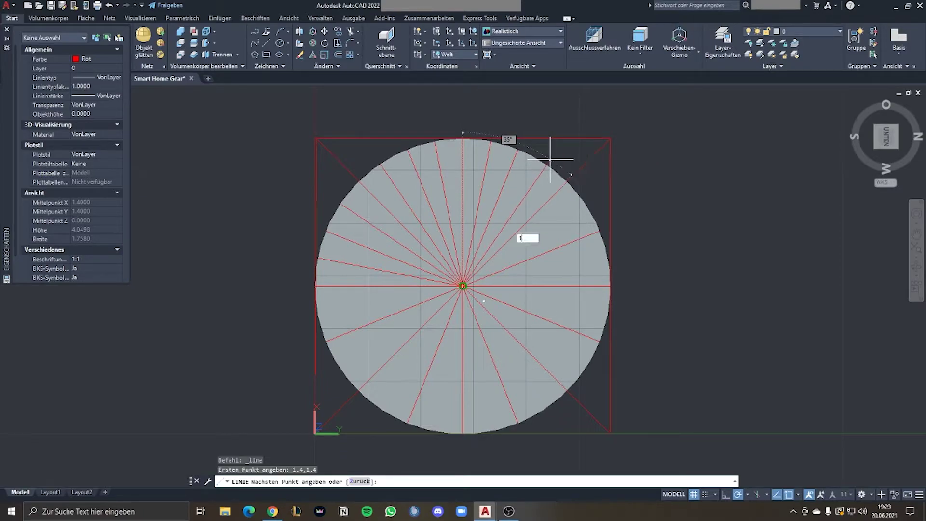
key("BackSpace")
type("34")
key("Return")
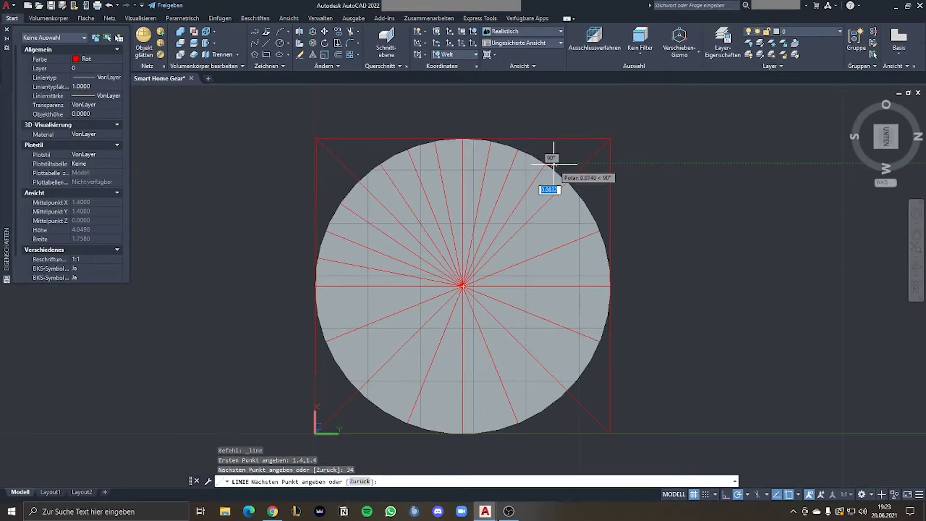
key("Escape")
Step: Draw another spoke from 1.4,1.4 ending at 56°
key("Return")
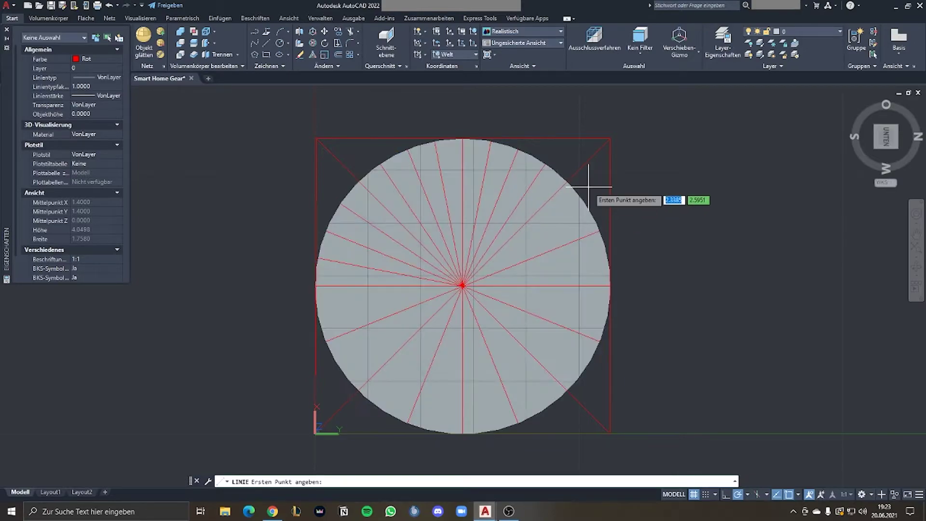
type("1.4")
key("Tab")
type("1.4")
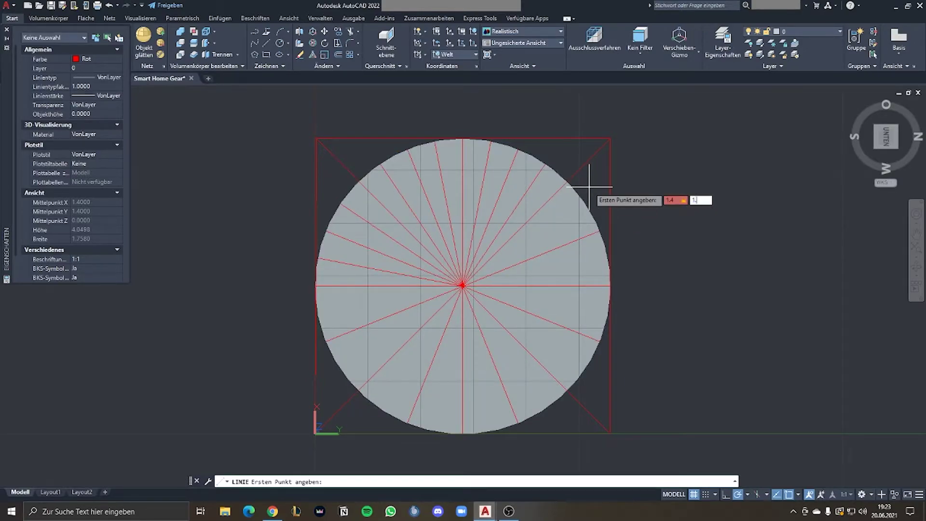
key("Return")
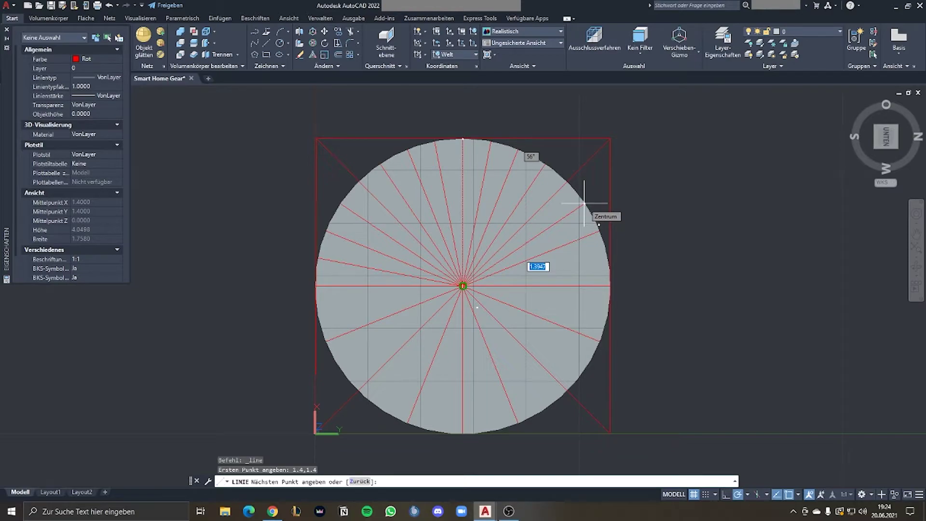
type("56")
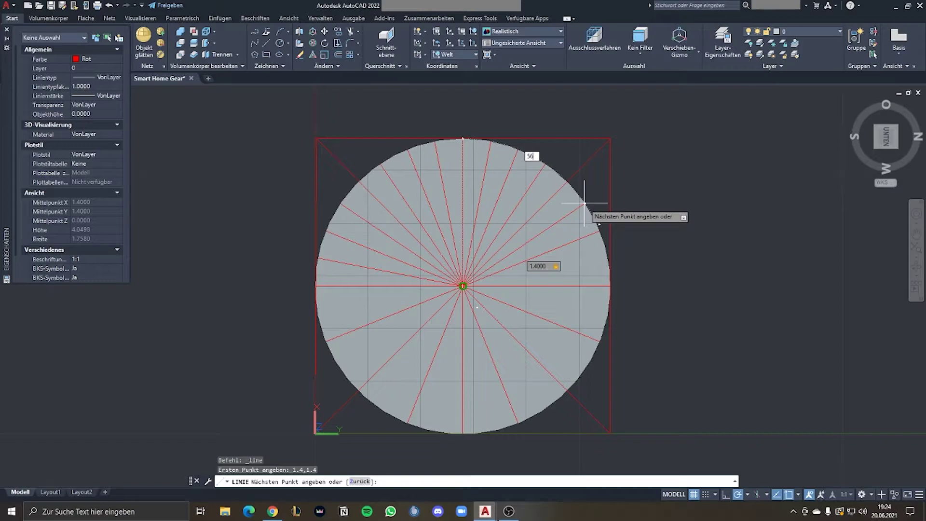
left_click(584, 203)
key("Escape")
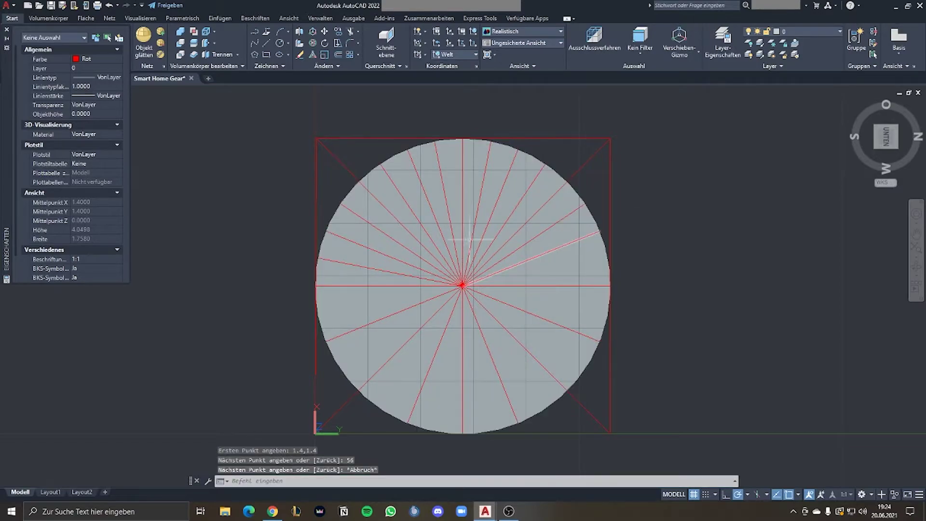
Step: Draw a spoke from 1.4,1.4 at 79°
left_click(268, 44)
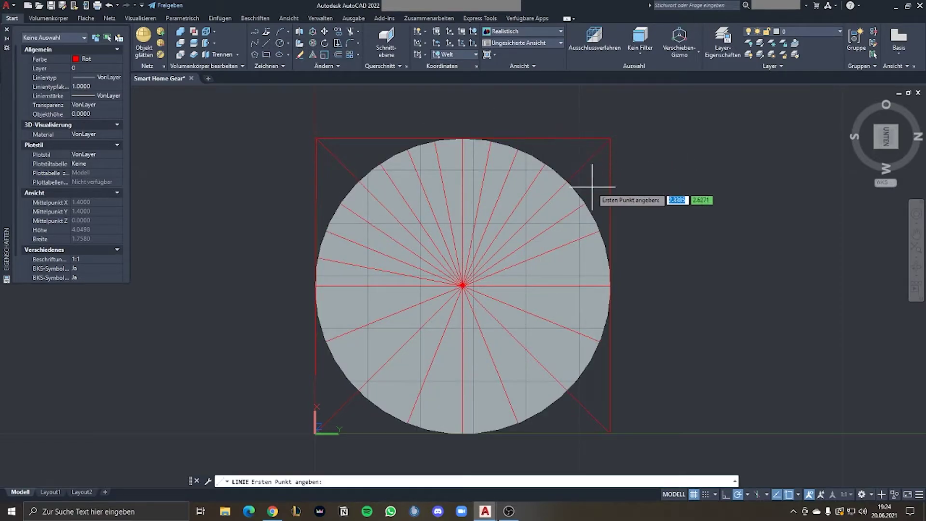
type("1.4,1.4")
key("Return")
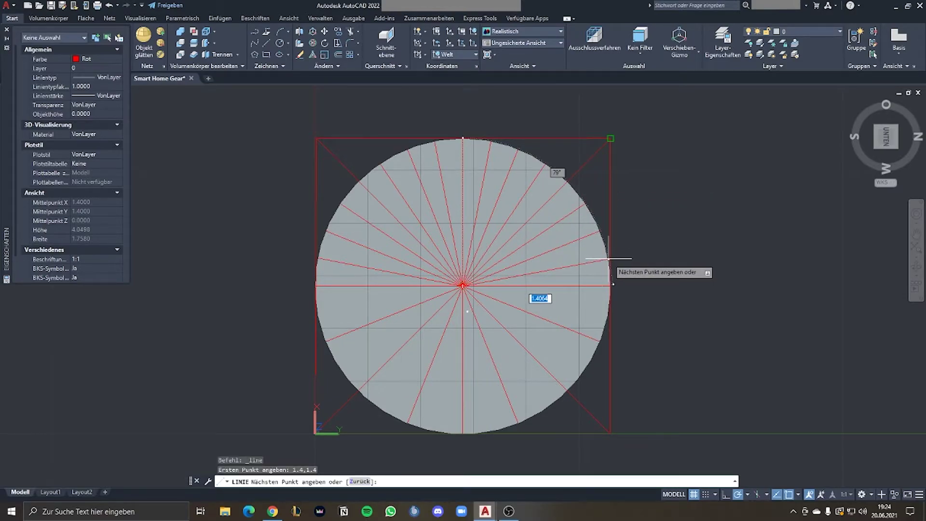
type("79")
key("Return")
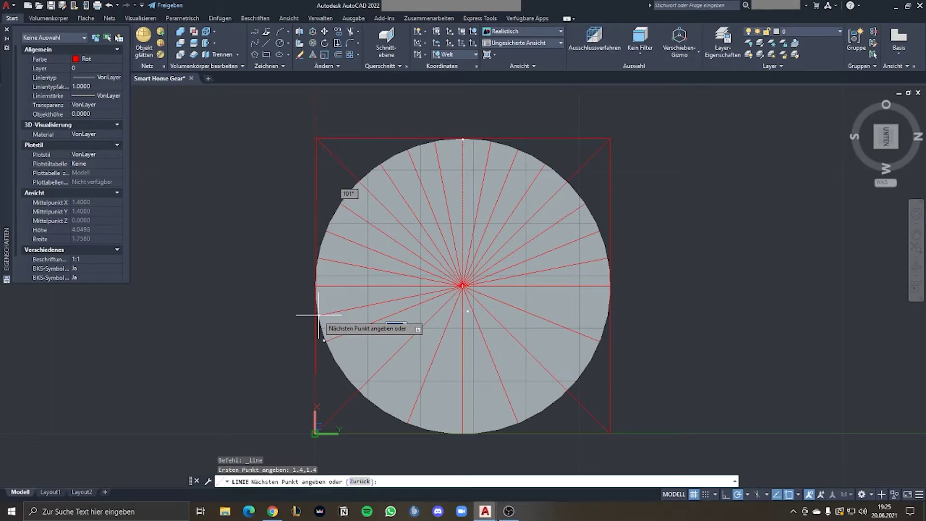
type("1")
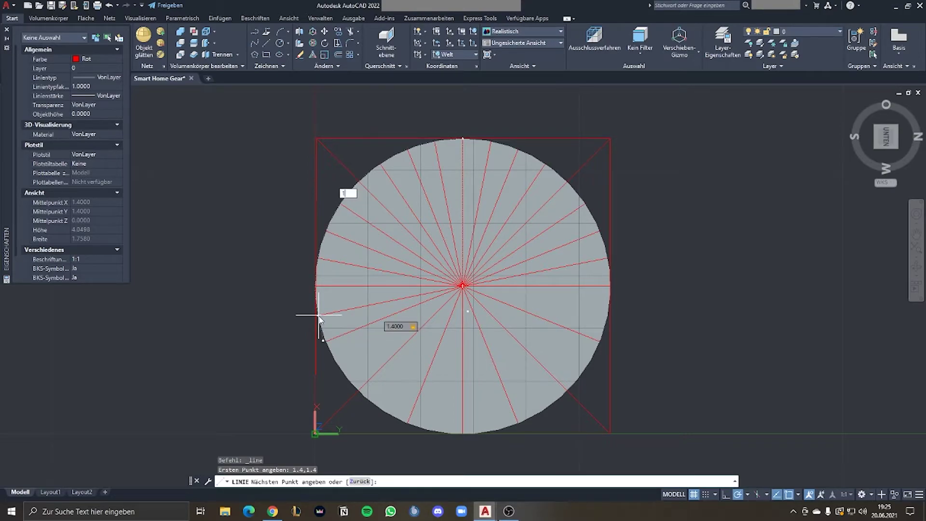
key("Escape")
Step: Draw another 1.4-long spoke from the centre 1.4,1.4
key("Return")
type("1.4")
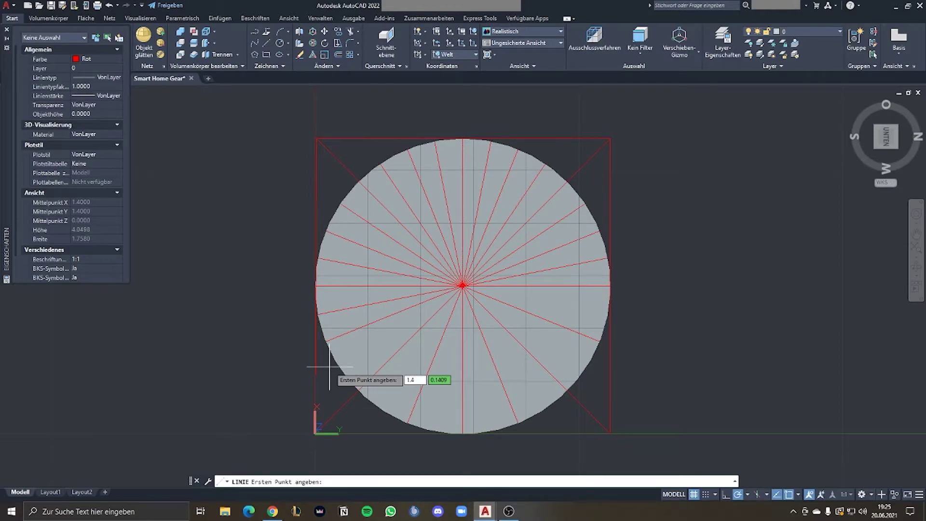
type(",1.4")
key("Return")
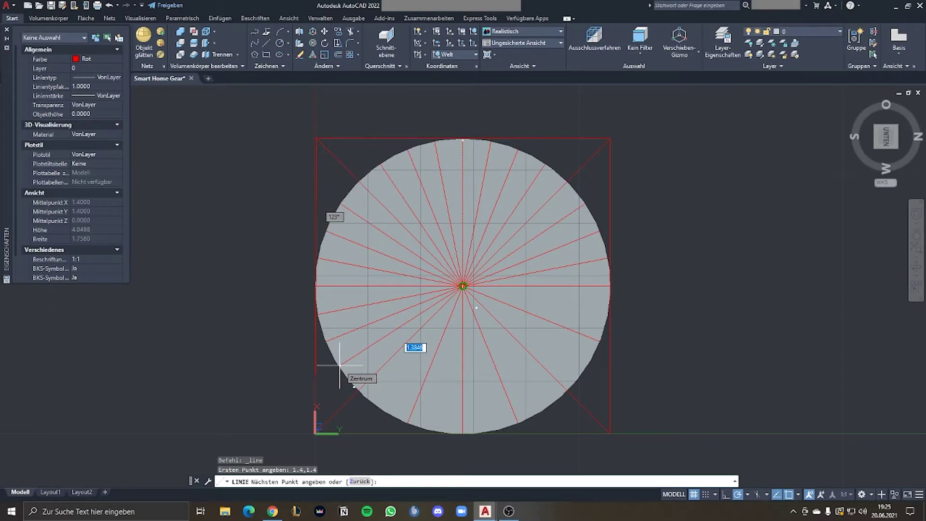
type("1.4")
key("Tab")
type("124")
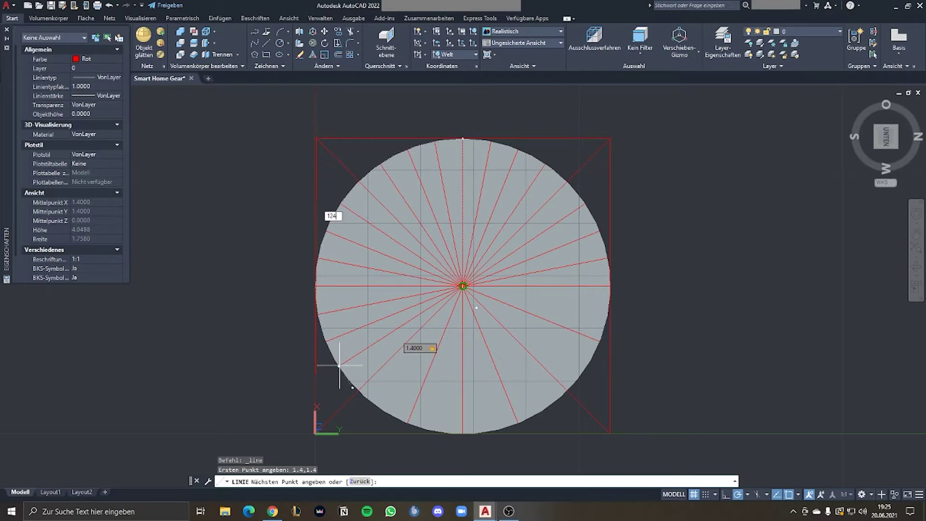
key("Return")
key("Return")
key("Return")
Step: Draw a 1.4-long spoke from the centre at 169°
type("1.4")
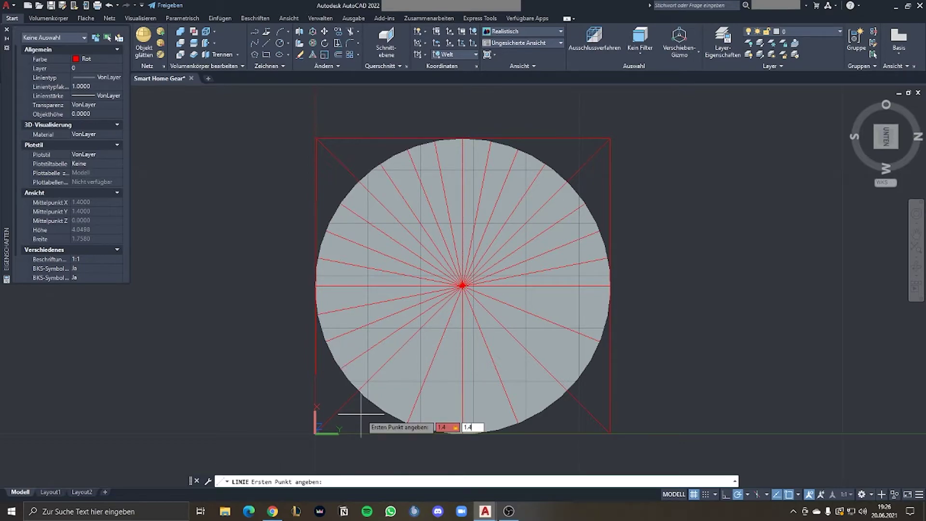
key("Return")
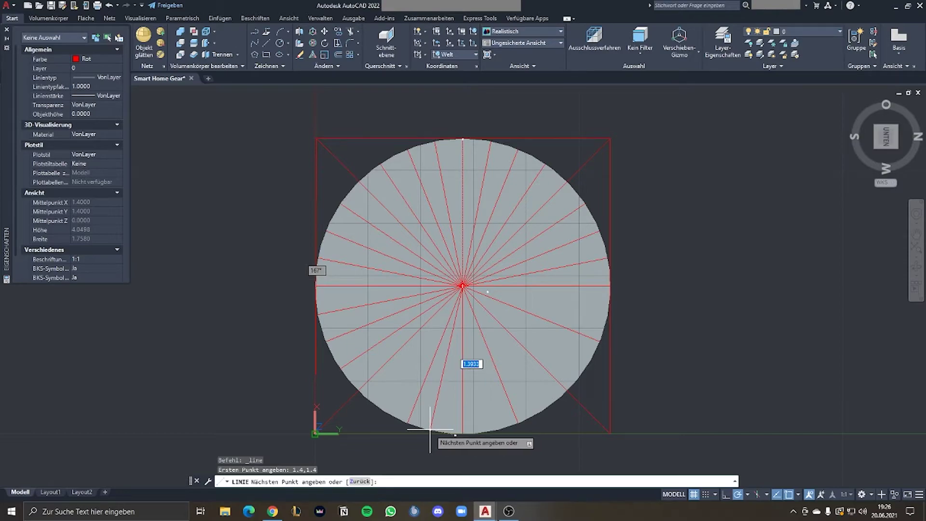
type("1.4")
key("Tab")
type("169")
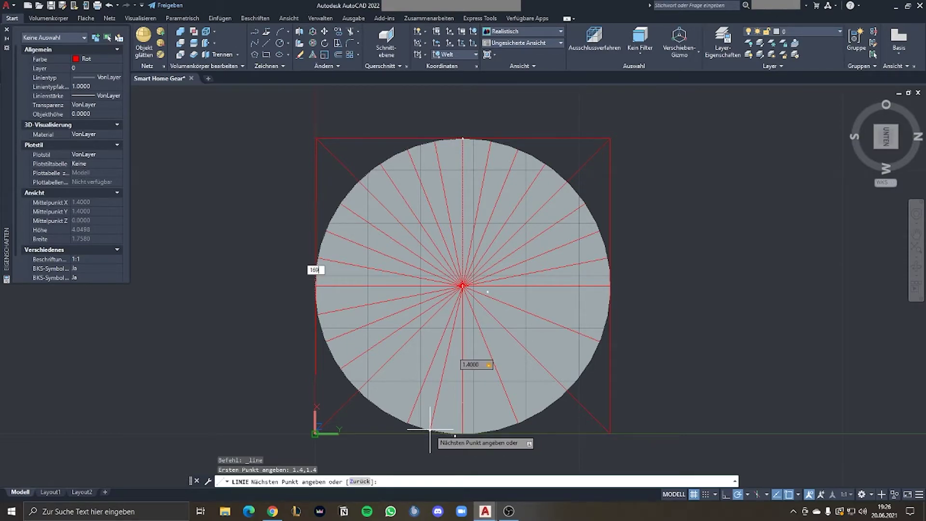
key("Return")
Step: Draw a 1.4-long radial line from the disc centre 1.4,1.4 at 146°
key("Escape")
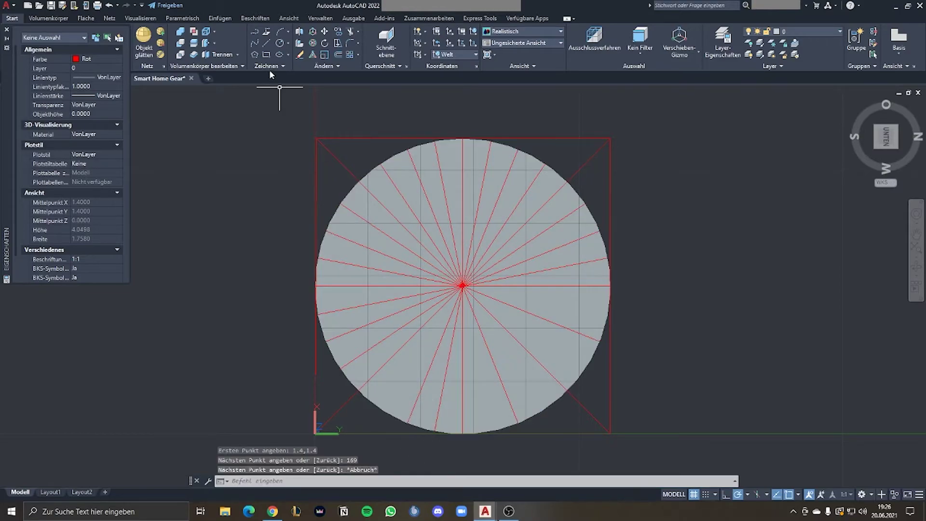
key("Return")
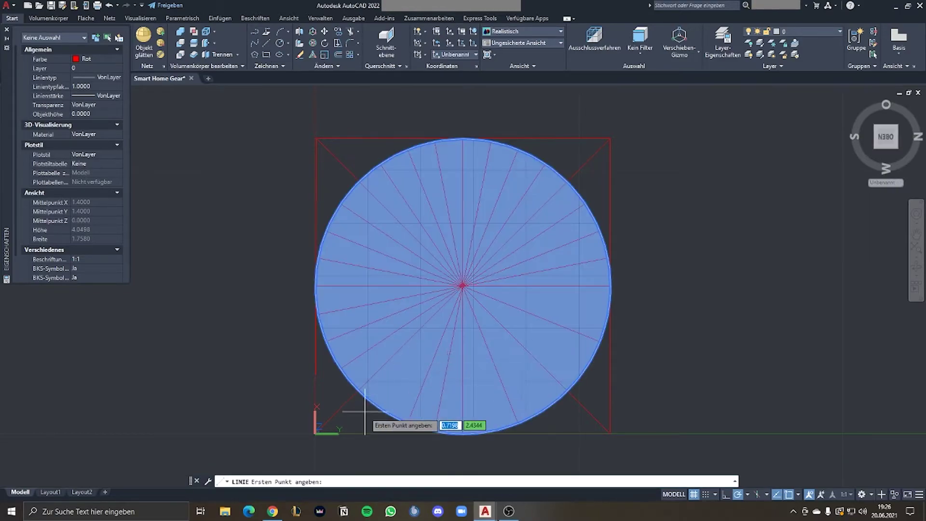
type("1.4")
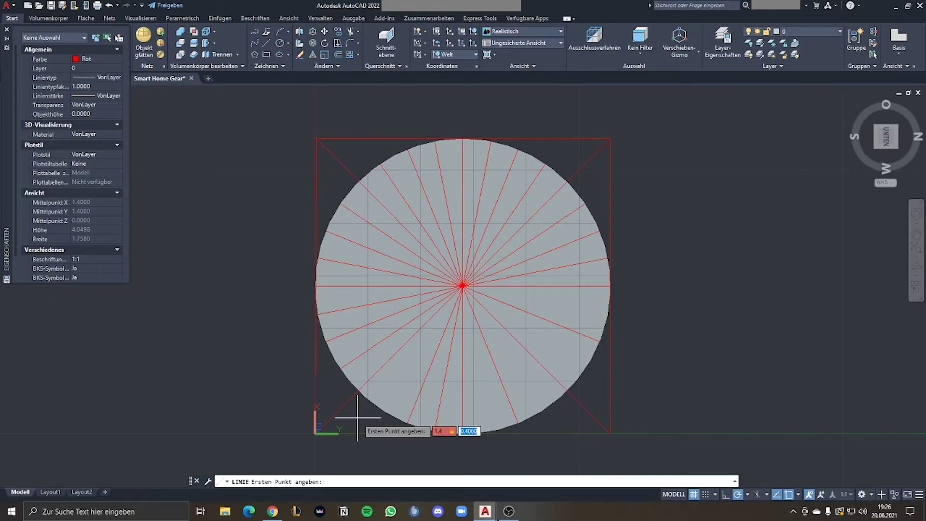
type(",1.4")
key("Return")
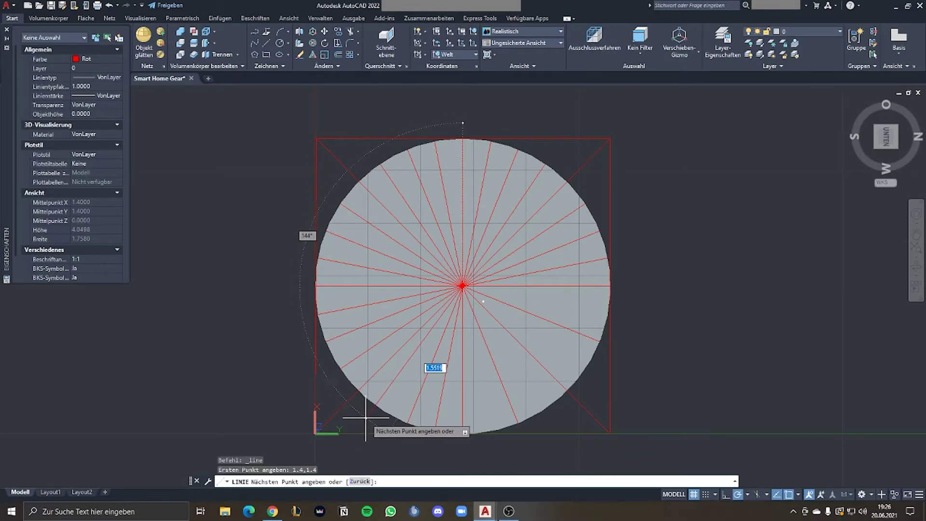
type("1")
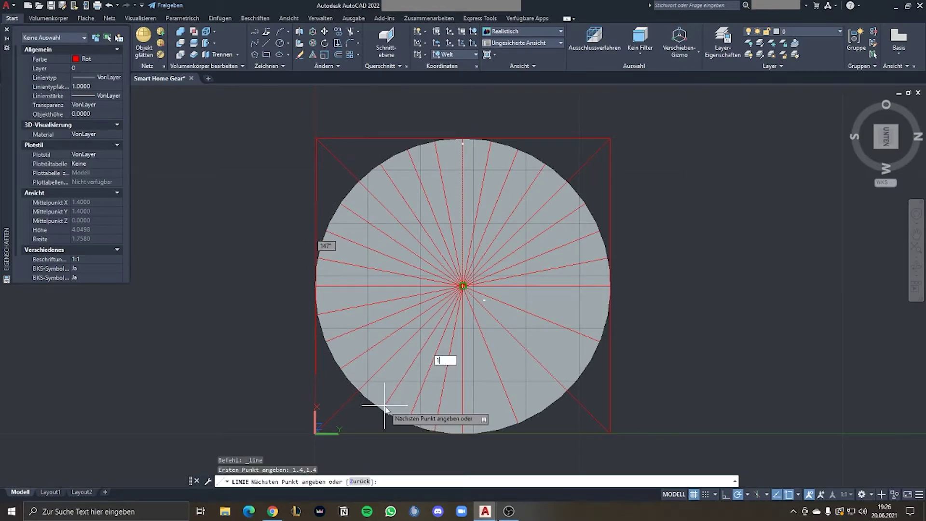
type(".4")
key("Tab")
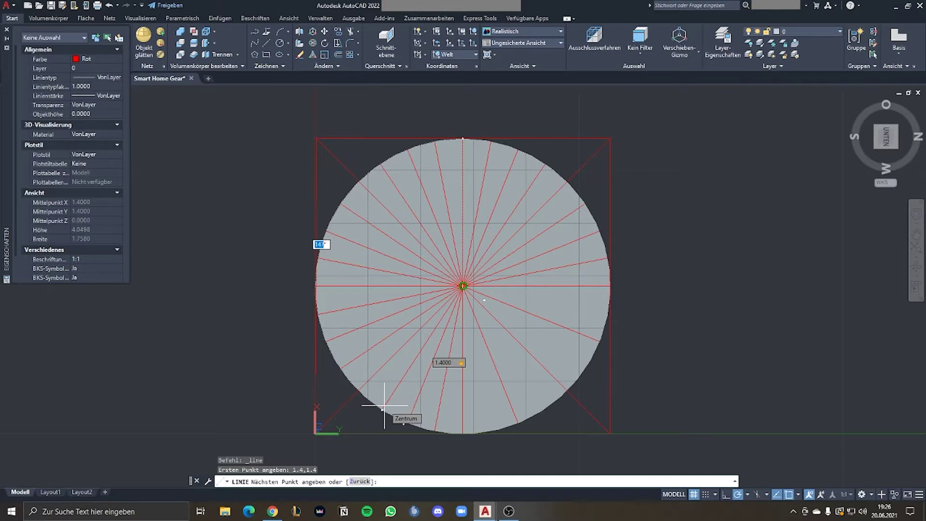
type("146")
key("Return")
Step: Add a 1.4-long radial line from the centre at 101°
key("Return")
key("Return")
type("1.4")
key("Tab")
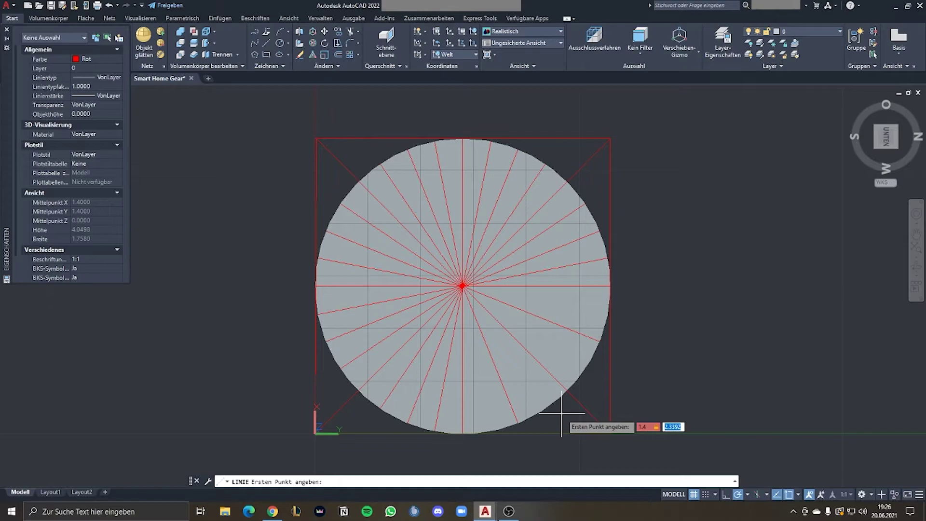
type("1.4")
key("Return")
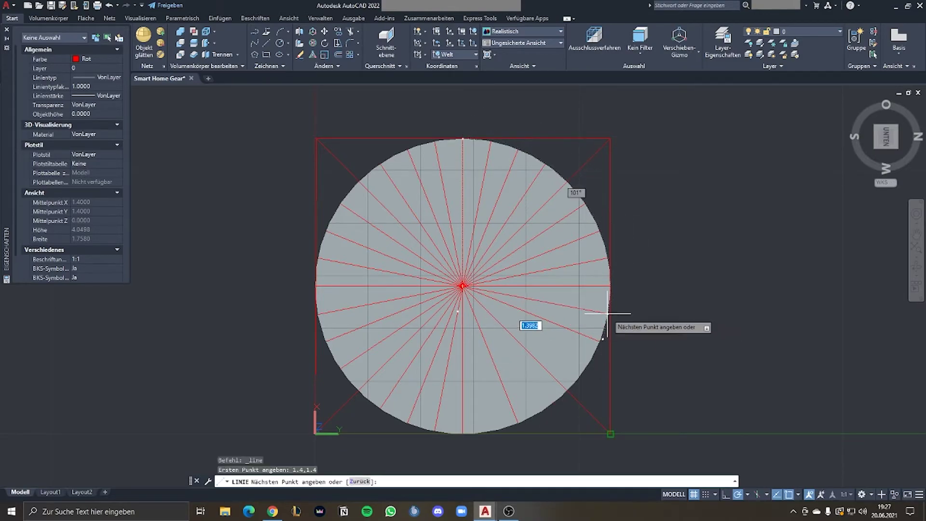
type("1.4")
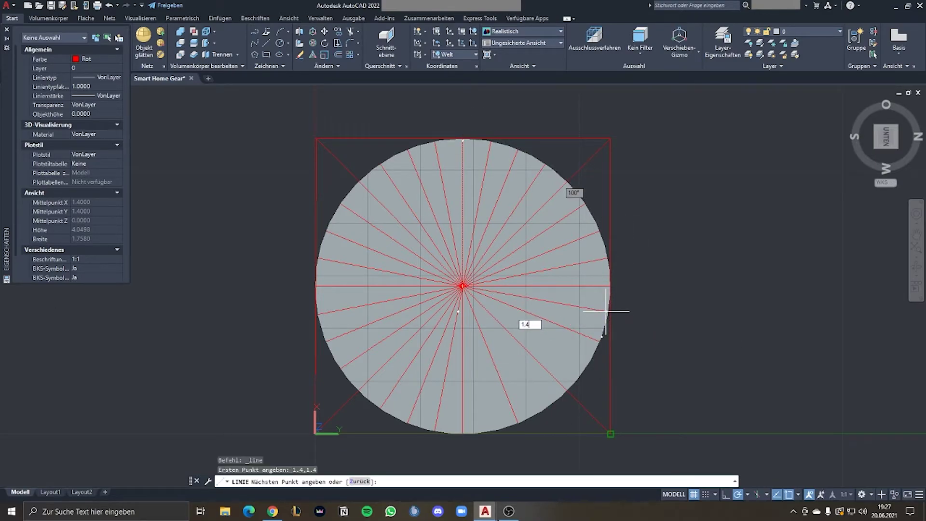
key("Tab")
type("10")
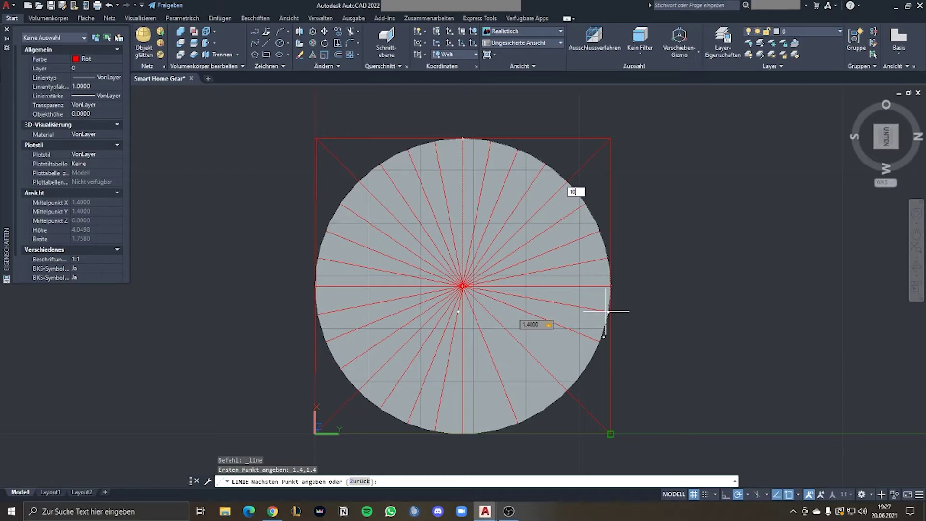
key("Return")
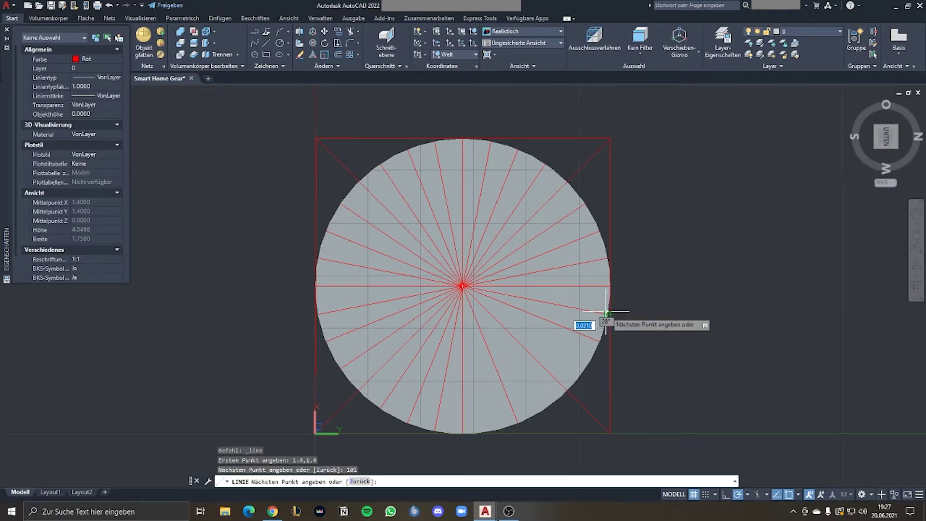
key("Escape")
Step: Draw a 1.4-long line from 1.4,1.4 at 124°
left_click(266, 43)
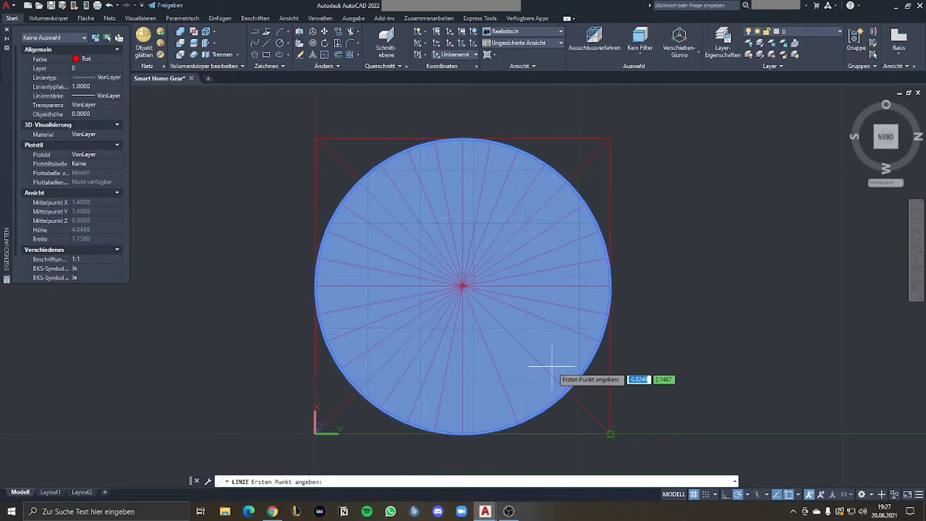
type("1.")
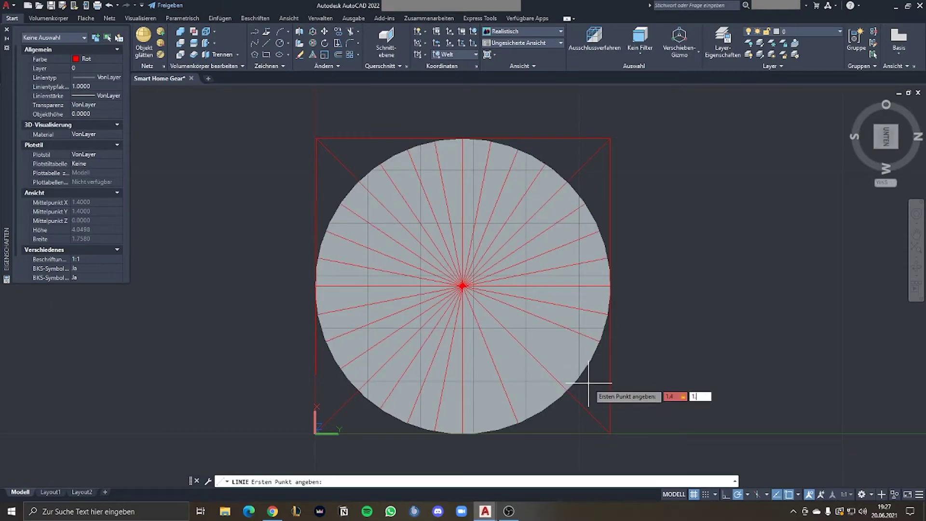
type("4,1.4")
key("Return")
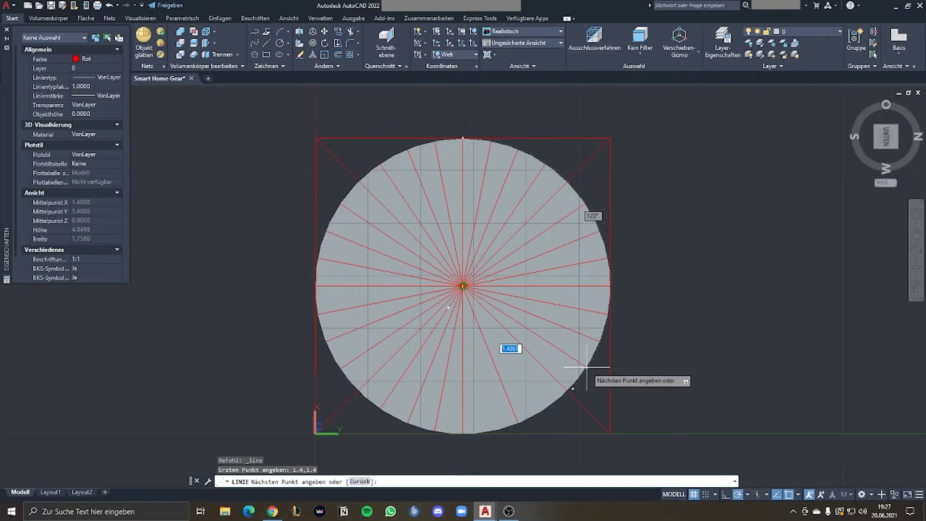
type("1.4")
key("Tab")
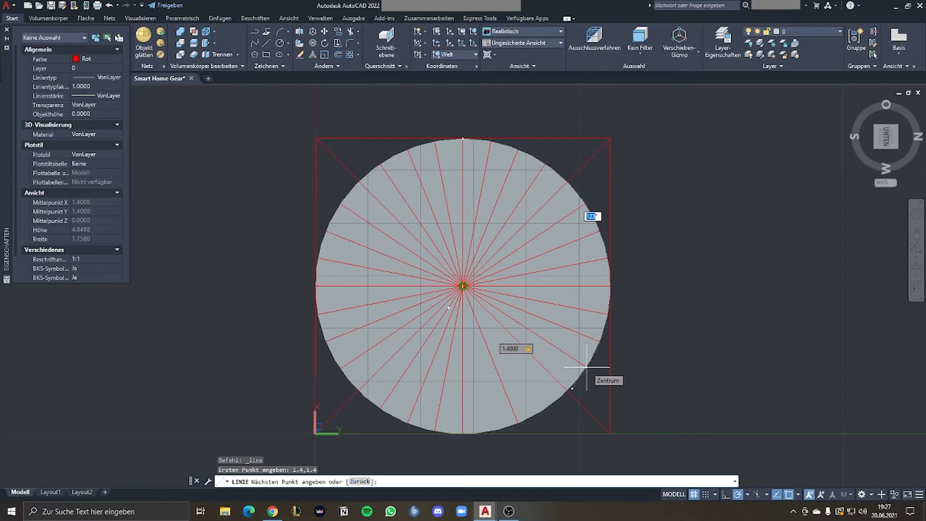
type("4")
key("Return")
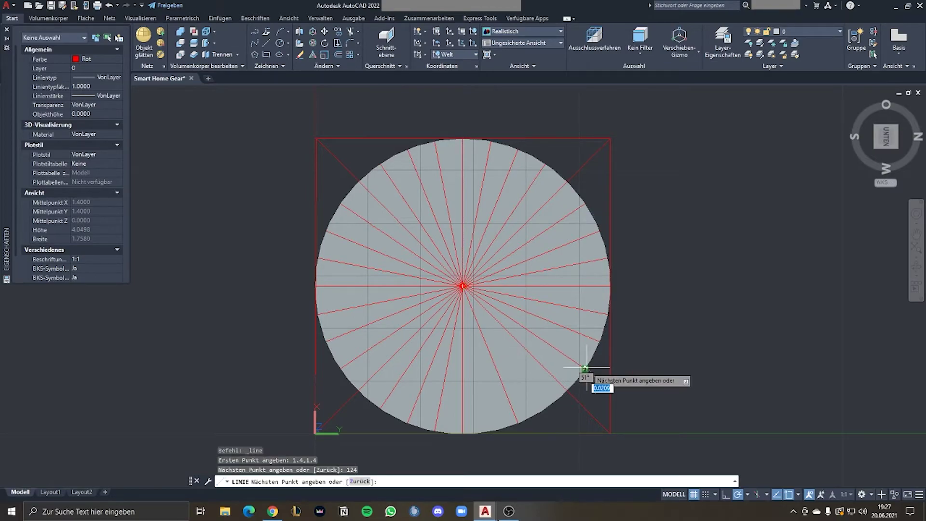
key("Escape")
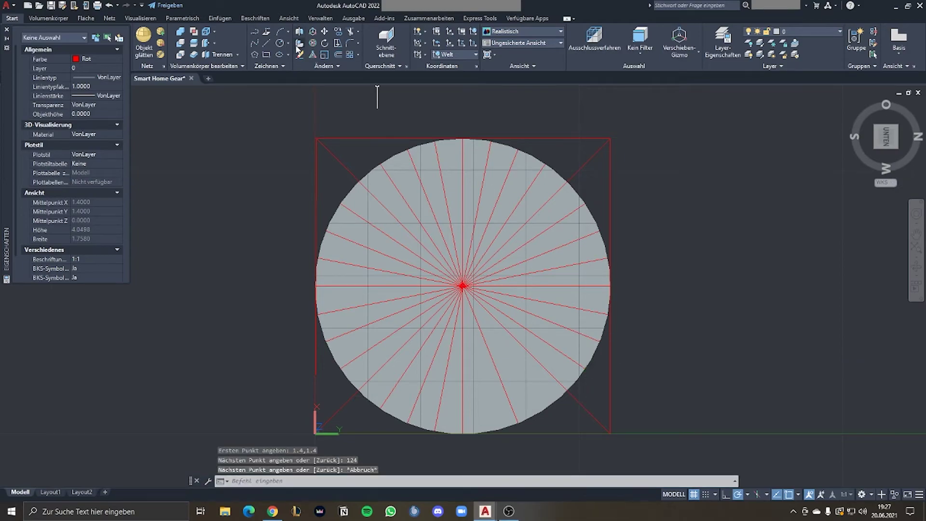
Step: Draw another 1.4-long line from 1.4,1.4 at 146°
left_click(266, 43)
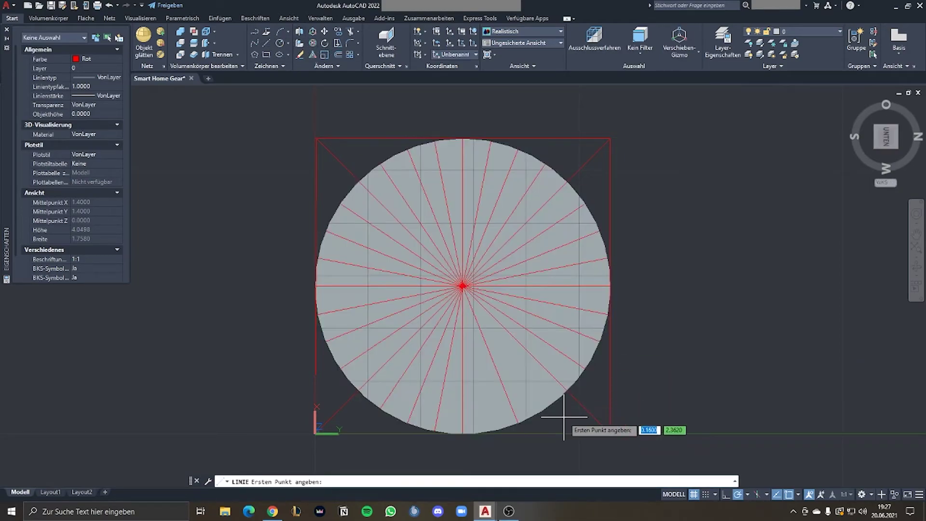
type("1.4,1.4")
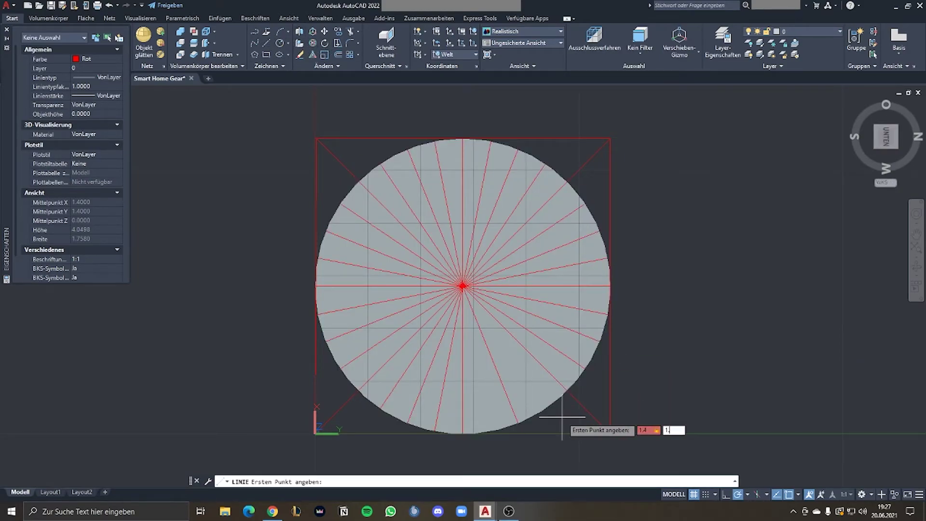
key("Return")
type("1.4")
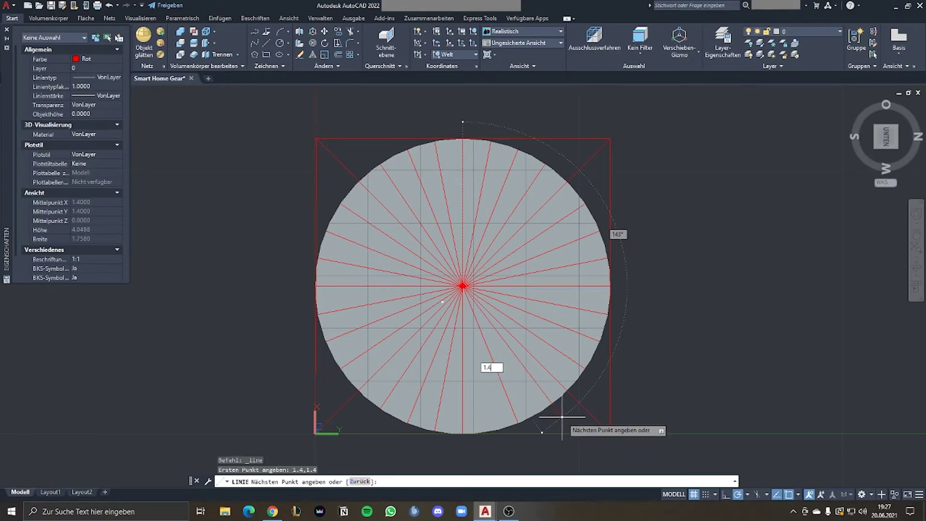
key("Tab")
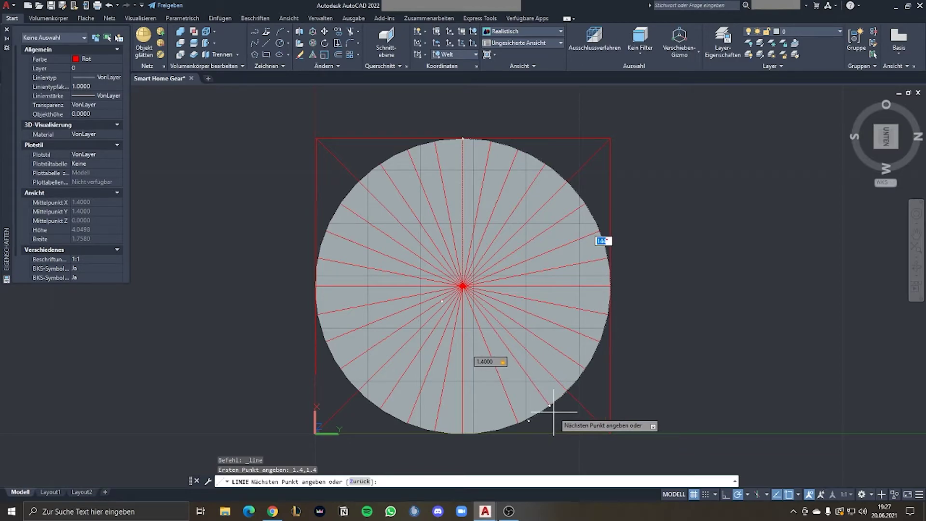
type("14")
key("Return")
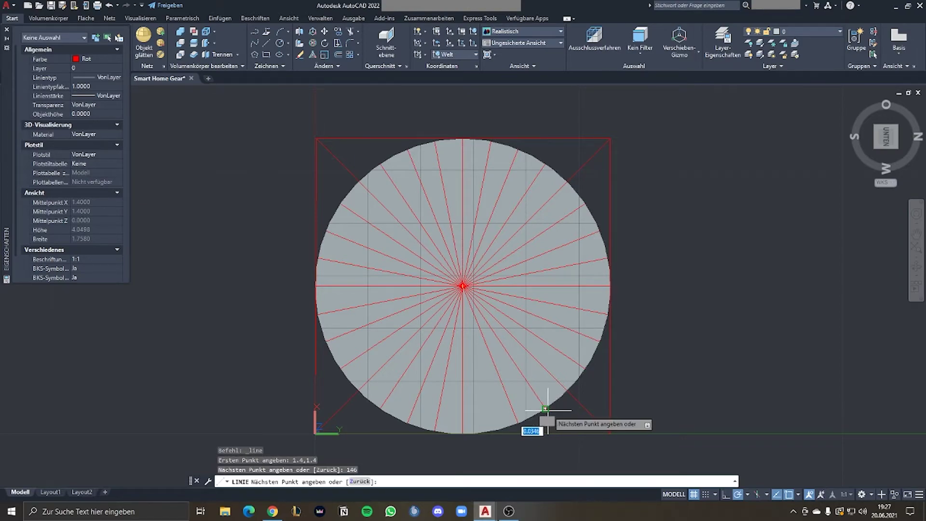
key("Escape")
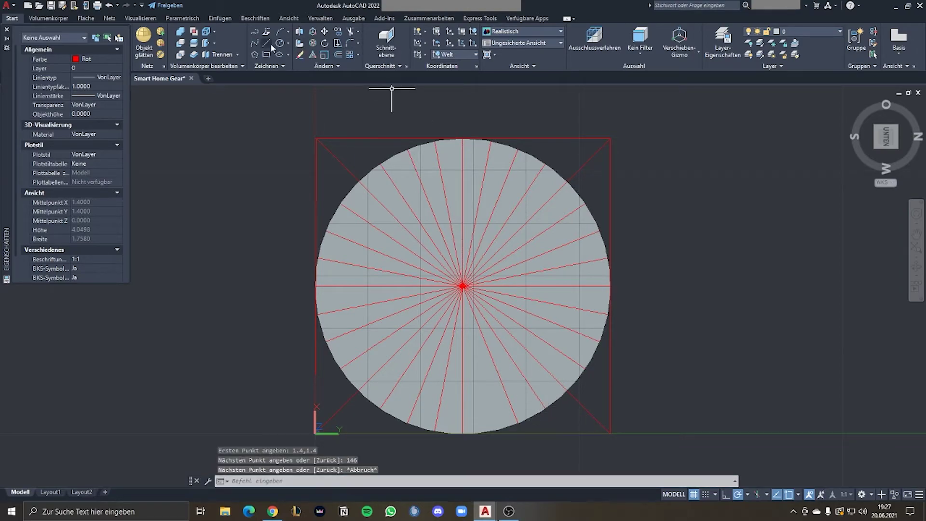
Step: Begin the 169° radial line from the disc centre 1.4,1.4
left_click(271, 44)
type("1.4")
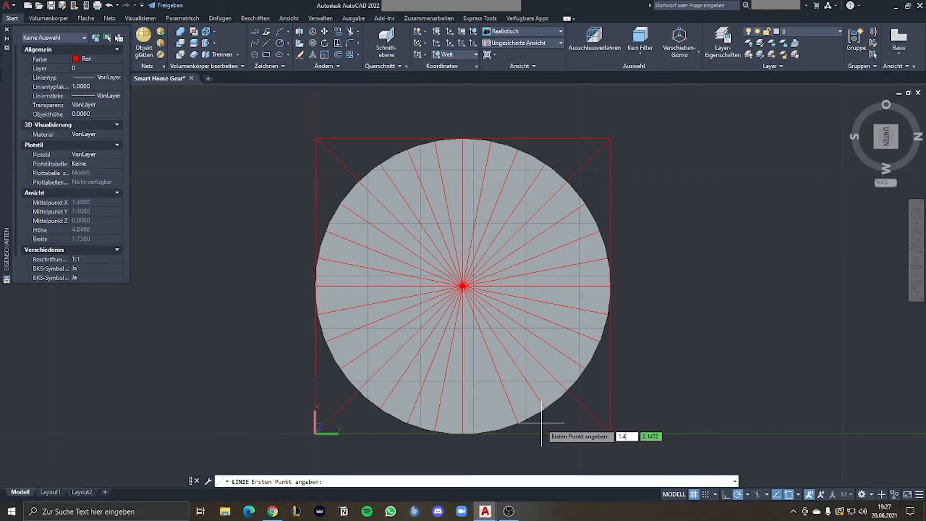
type(",1.4")
key("Return")
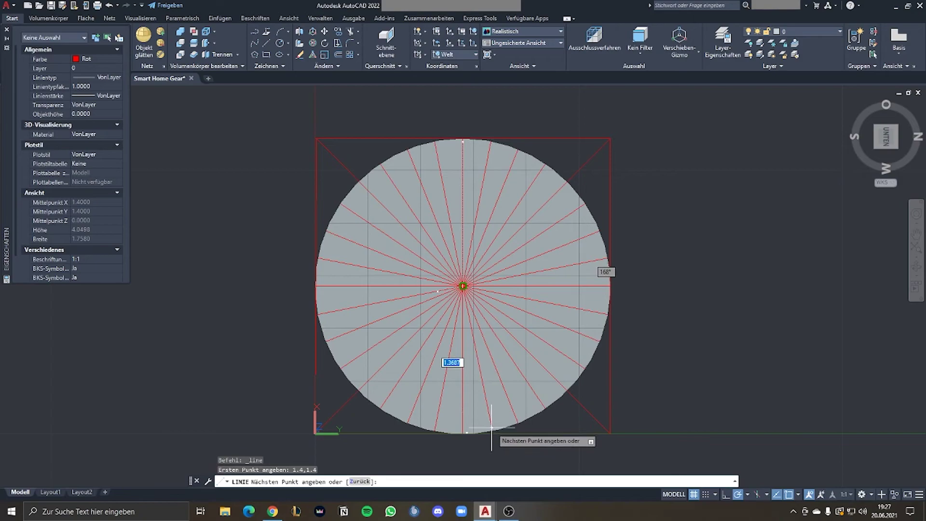
type("1")
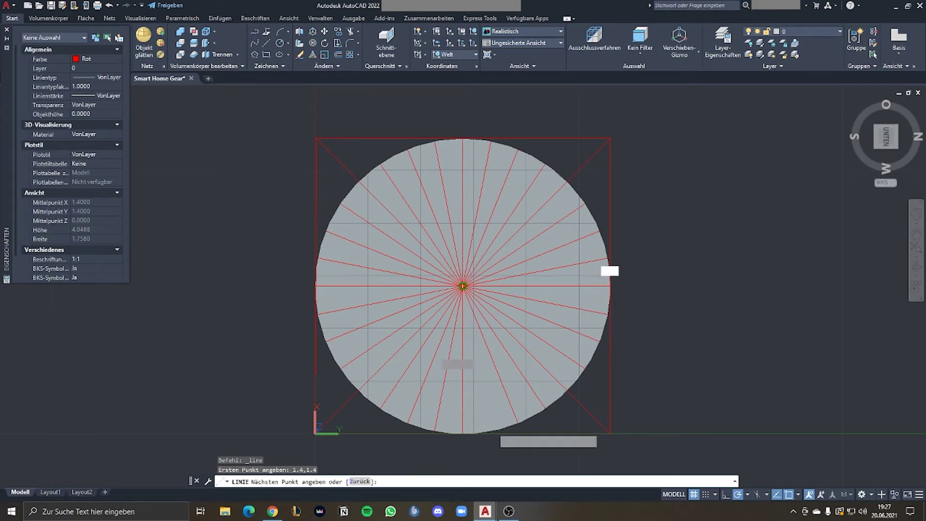
type("1")
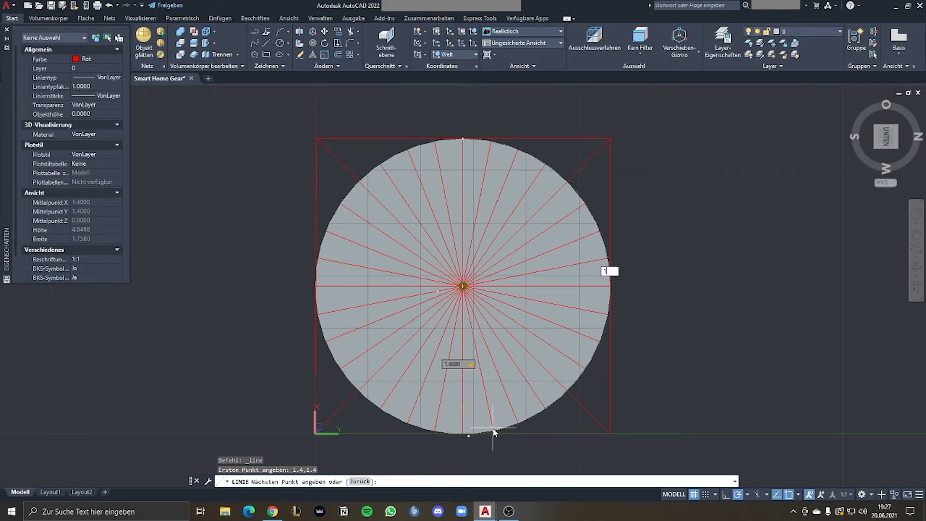
type("69")
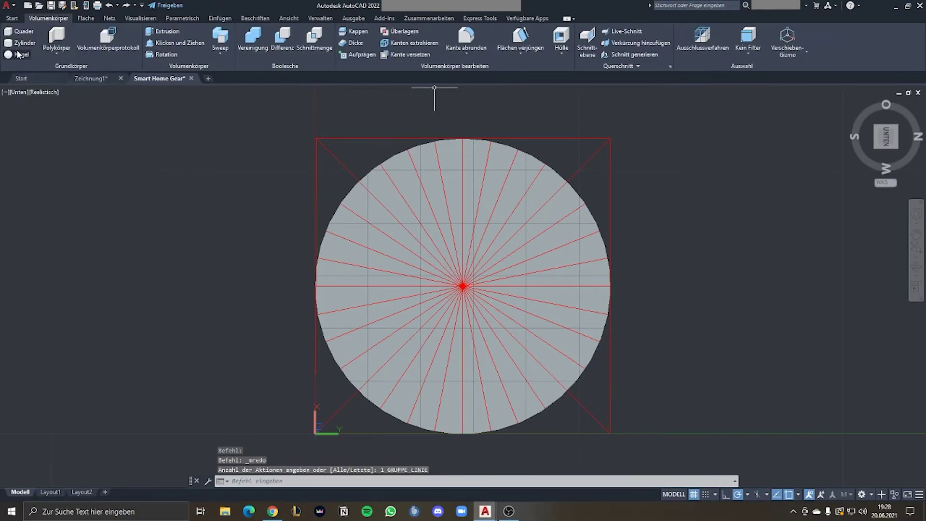
left_click(20, 43)
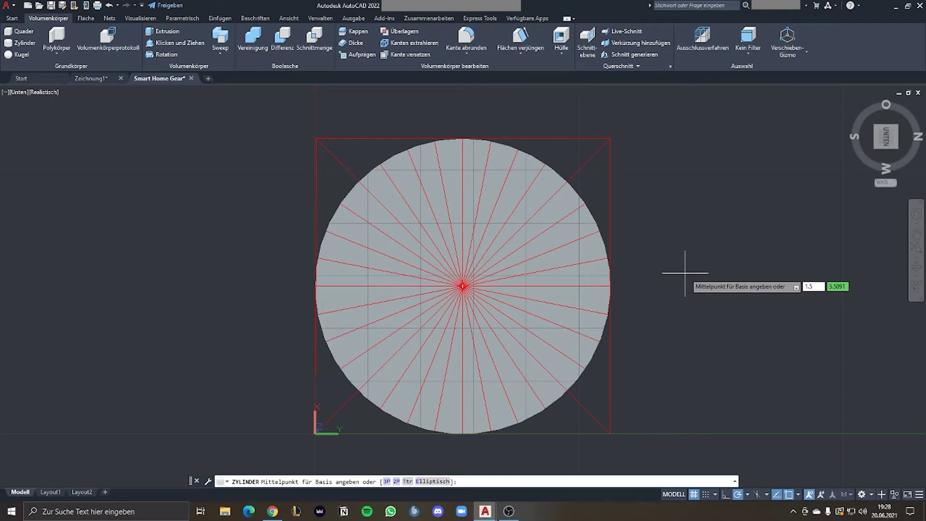
Step: Create a cylinder at base centre 1.5,5 with radius 0.225 and height 0.5
key("Return")
type("0.225")
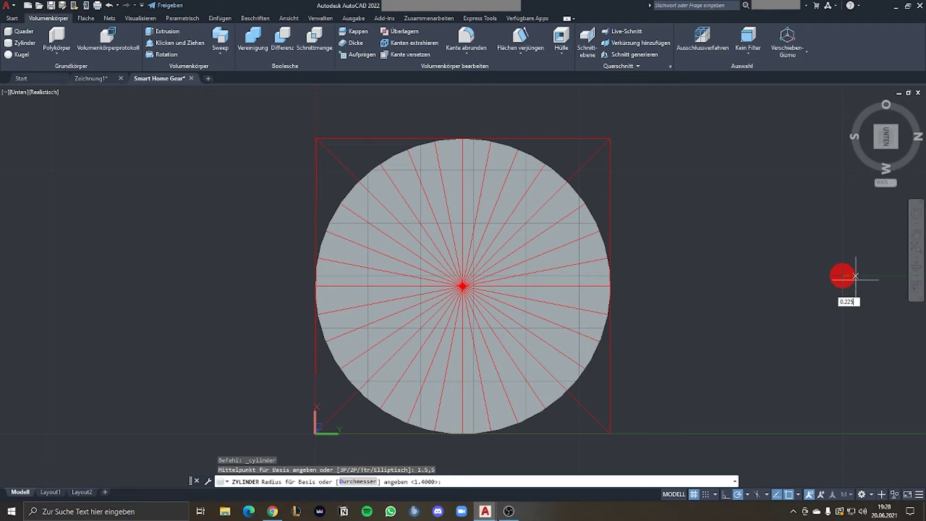
key("Return")
type("0.5")
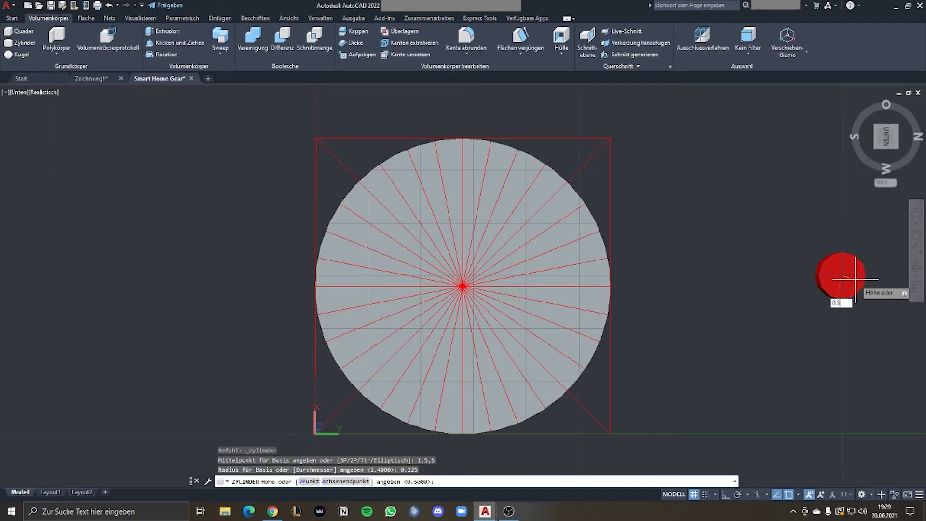
key("Return")
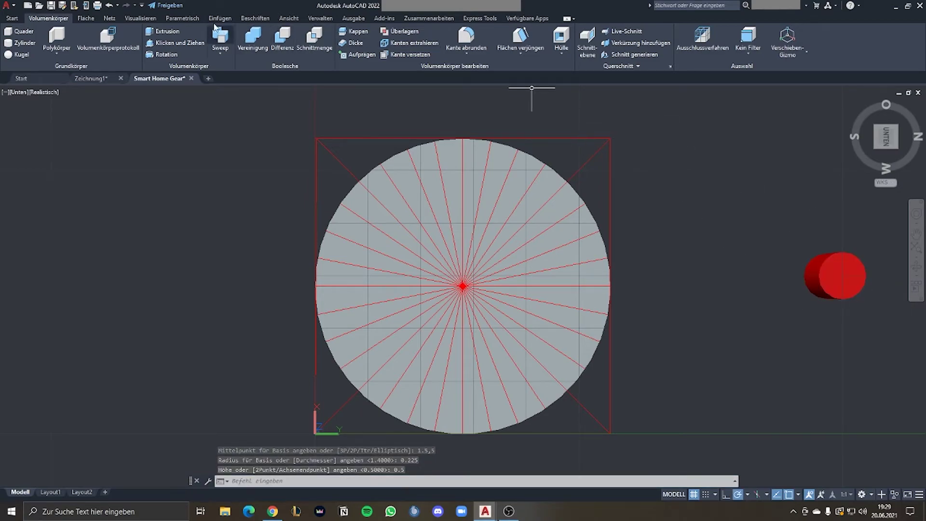
Step: Paste the first two copies of the small cylinder near the disc's upper right
left_click(12, 18)
left_click(323, 33)
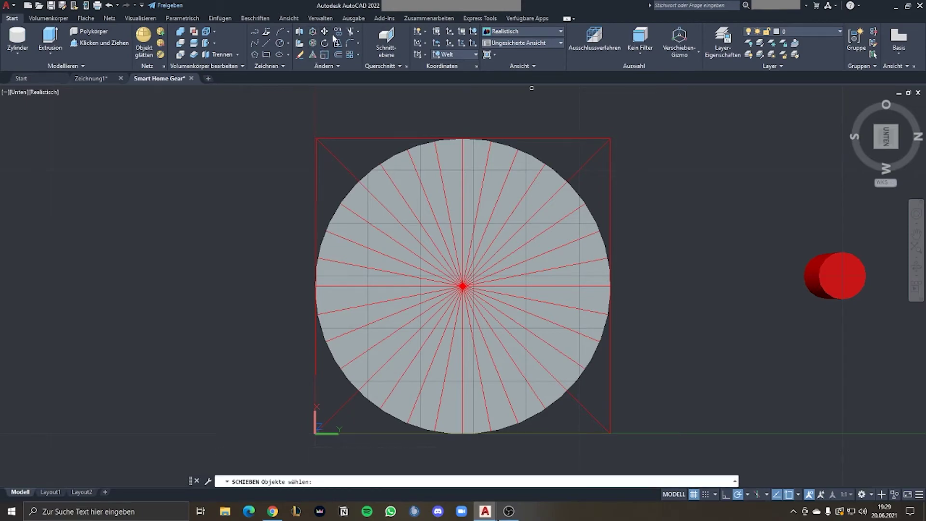
left_click(832, 277)
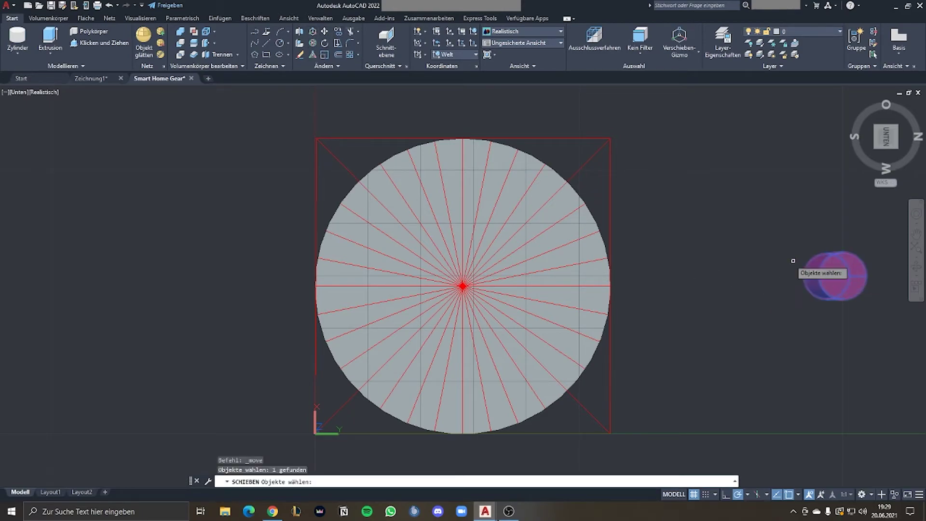
key("Escape")
key("ctrl+v")
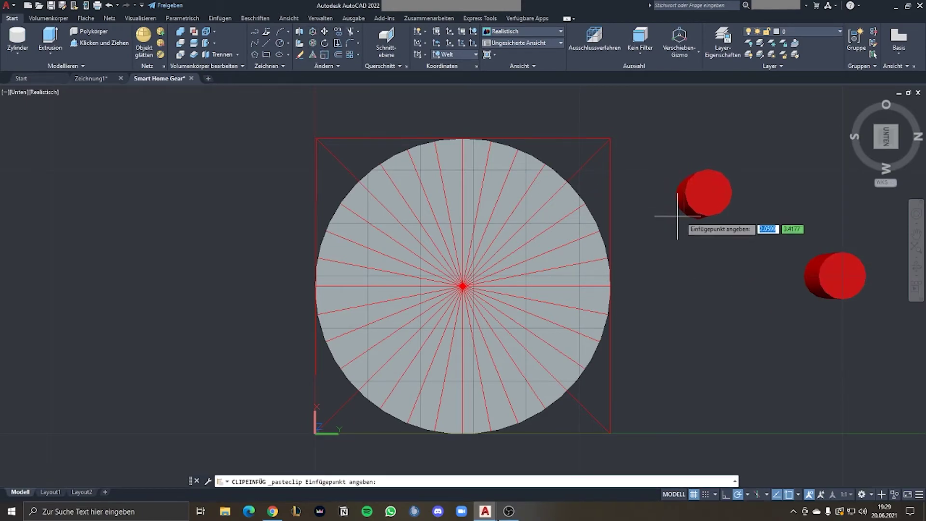
left_click(662, 200)
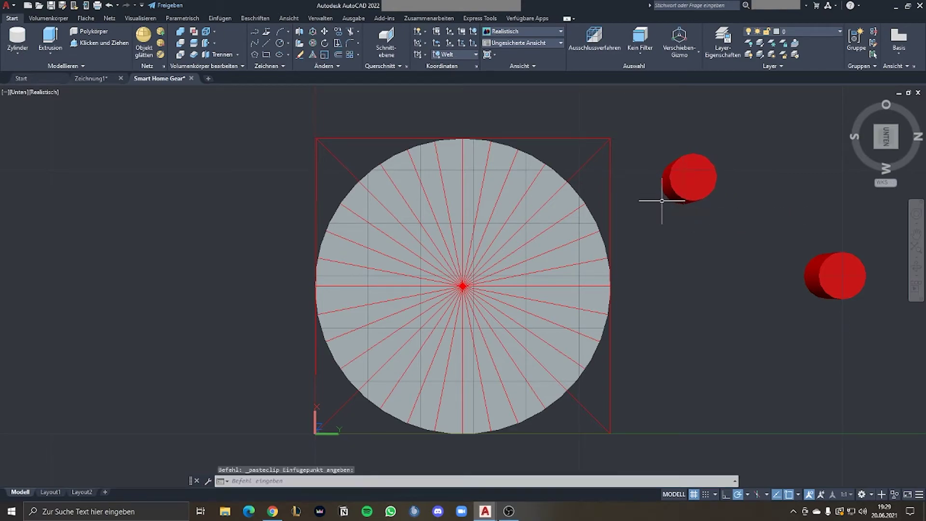
key("ctrl+v")
left_click(731, 201)
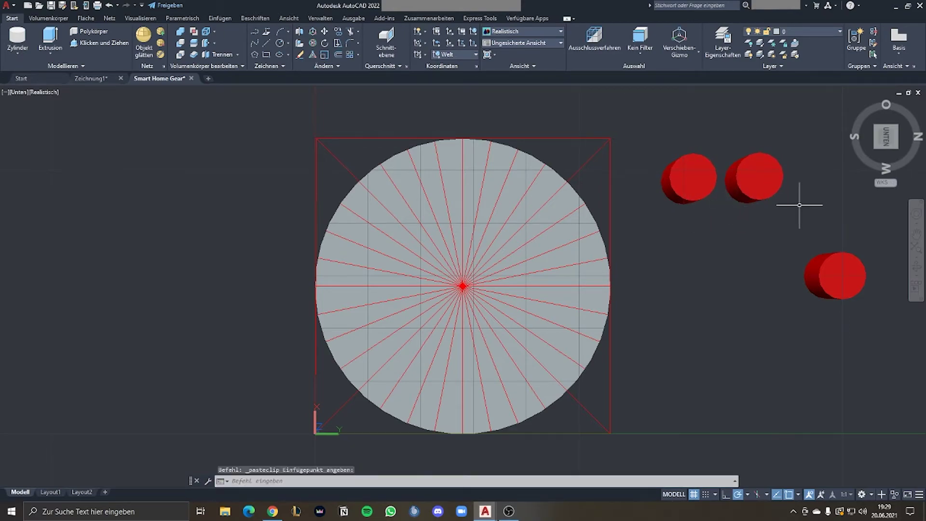
Step: Paste two more cylinder copies, then select the top-left one for moving
key("ctrl+v")
left_click(802, 202)
key("ctrl+v")
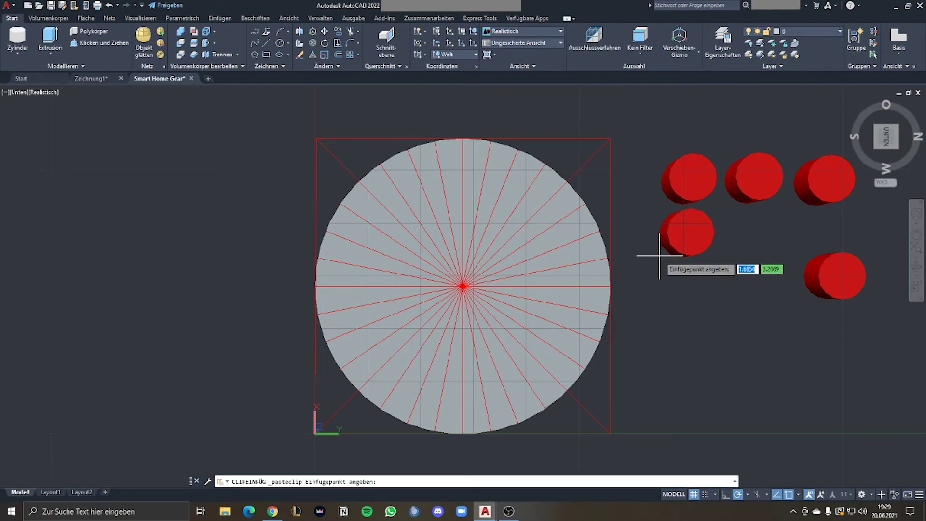
left_click(660, 256)
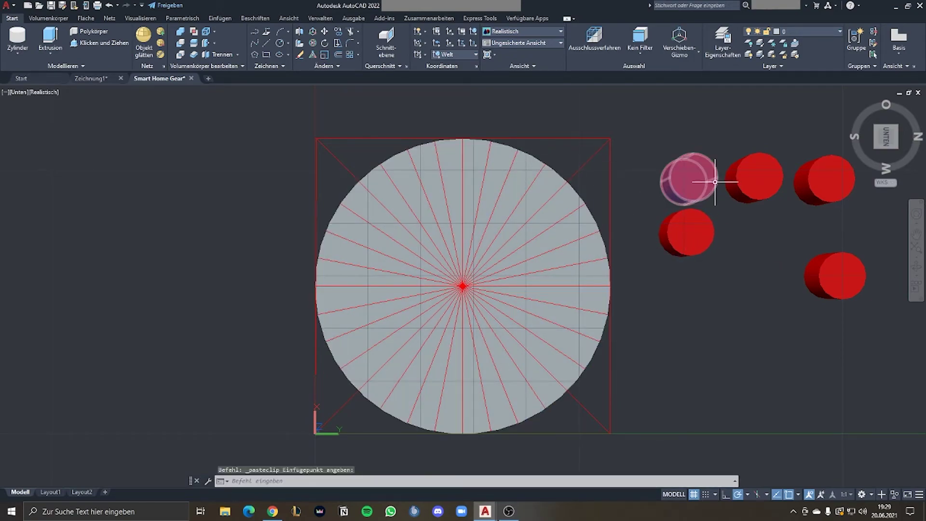
left_click(691, 179)
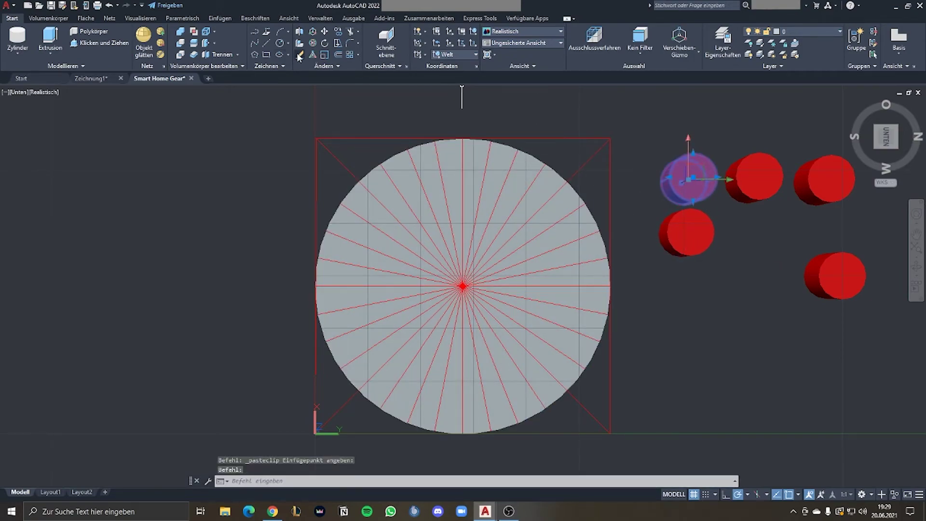
left_click(324, 32)
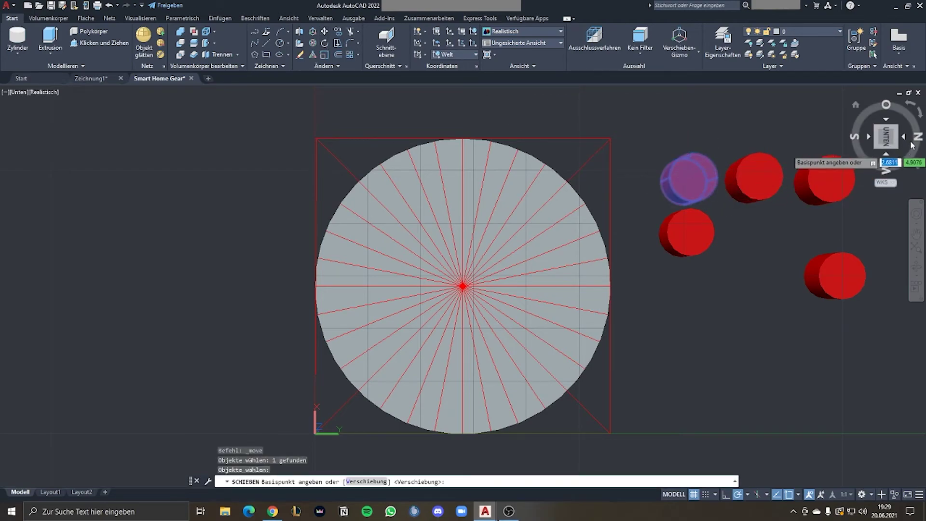
mouse_move(886, 137)
left_mouse_down()
mouse_move(884, 169)
mouse_move(883, 160)
left_mouse_up()
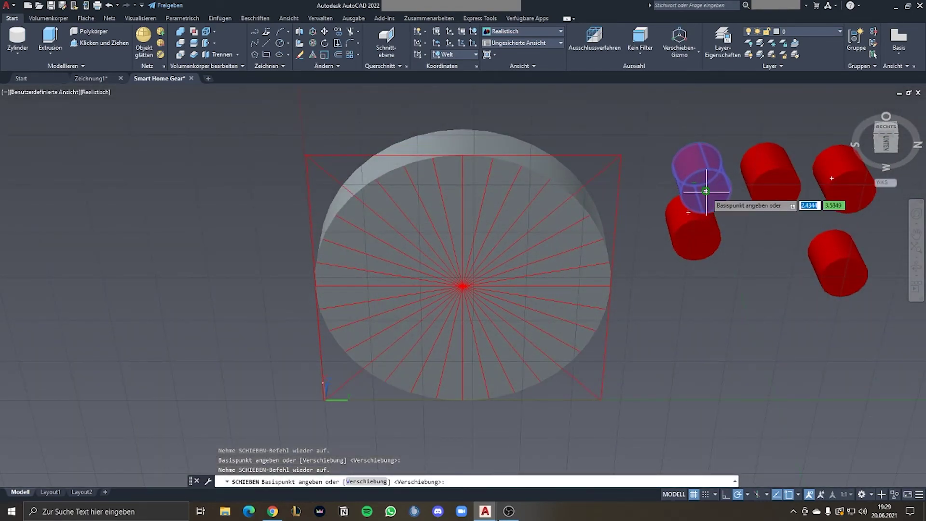
Step: Move two small cylinders onto the disc's top edge, side by side
left_click(706, 182)
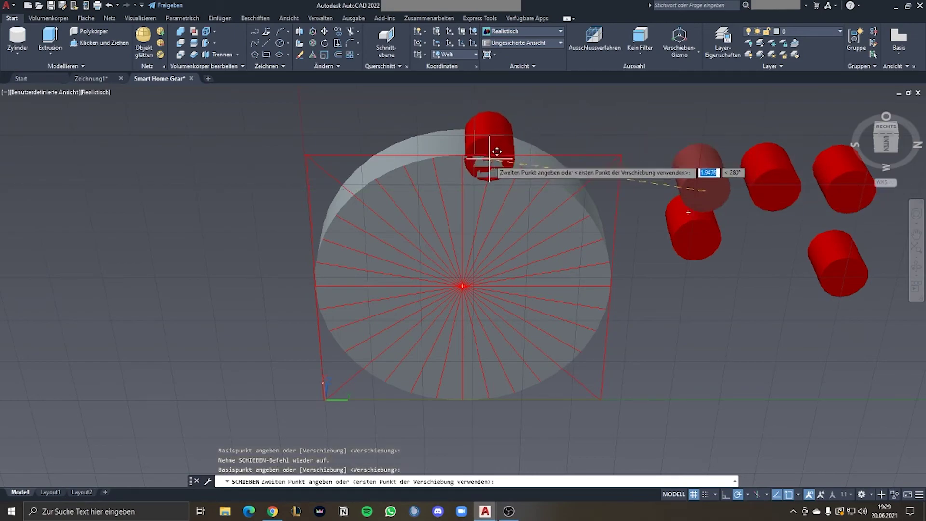
left_click(493, 159)
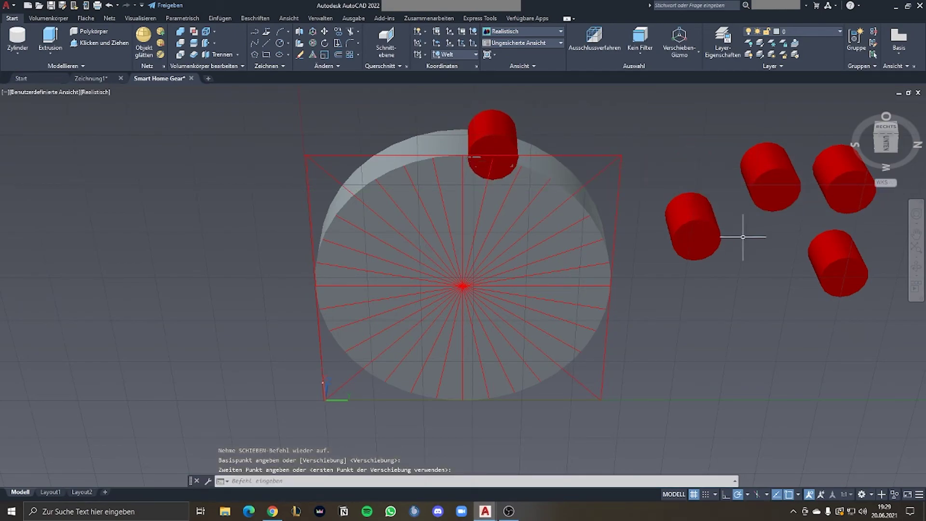
key("space")
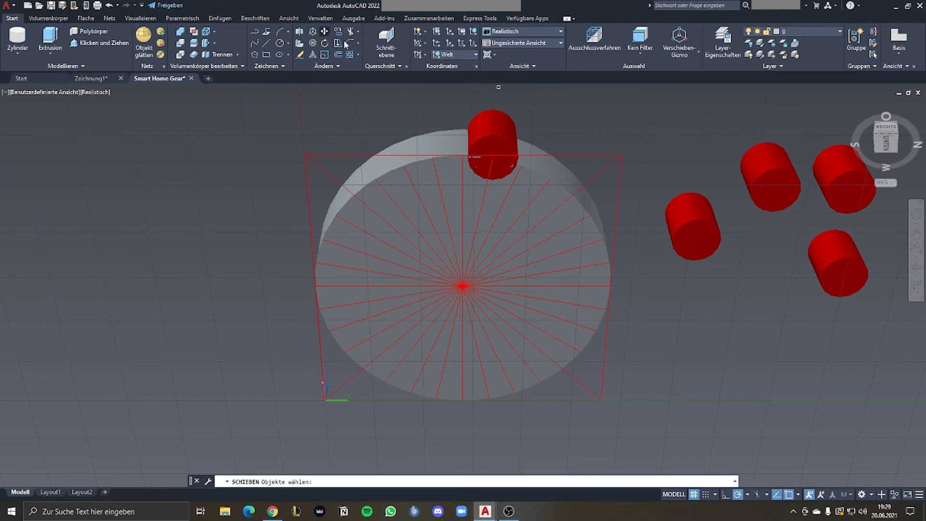
left_click(757, 181)
key("Return")
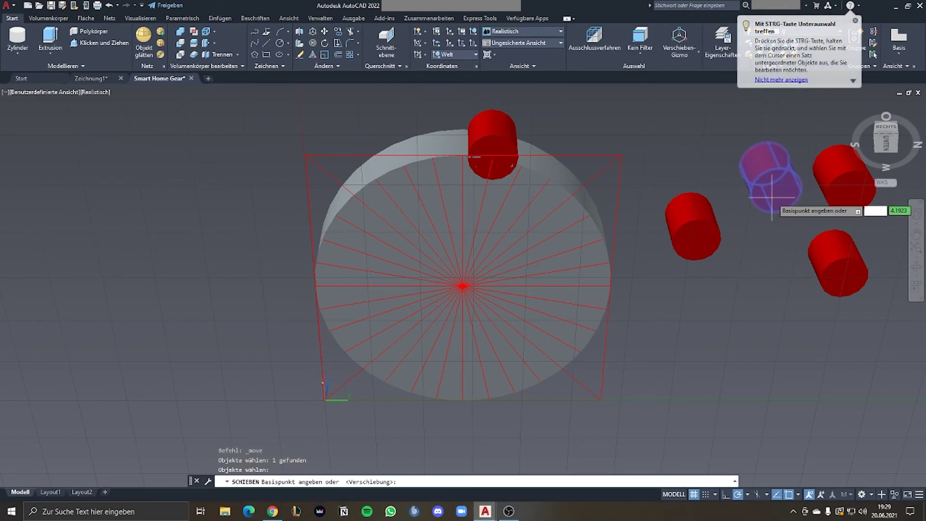
left_click(778, 184)
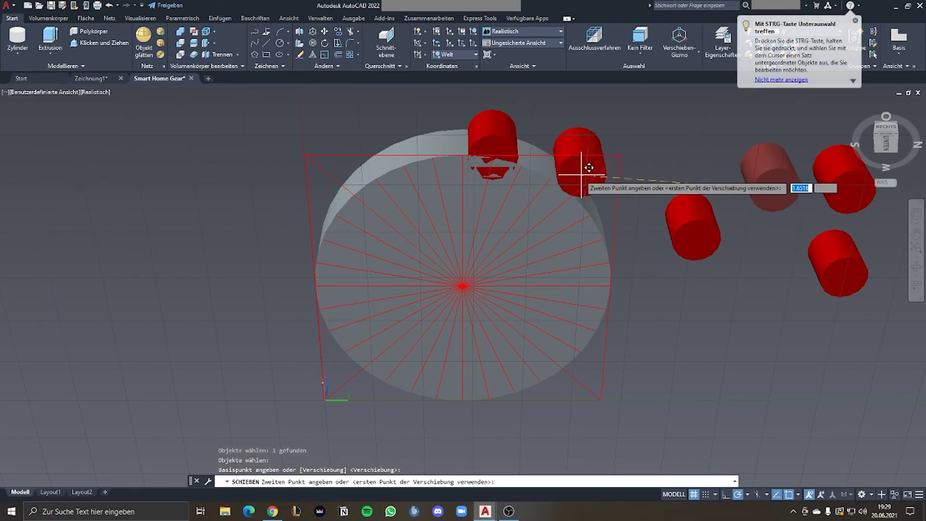
left_click(558, 174)
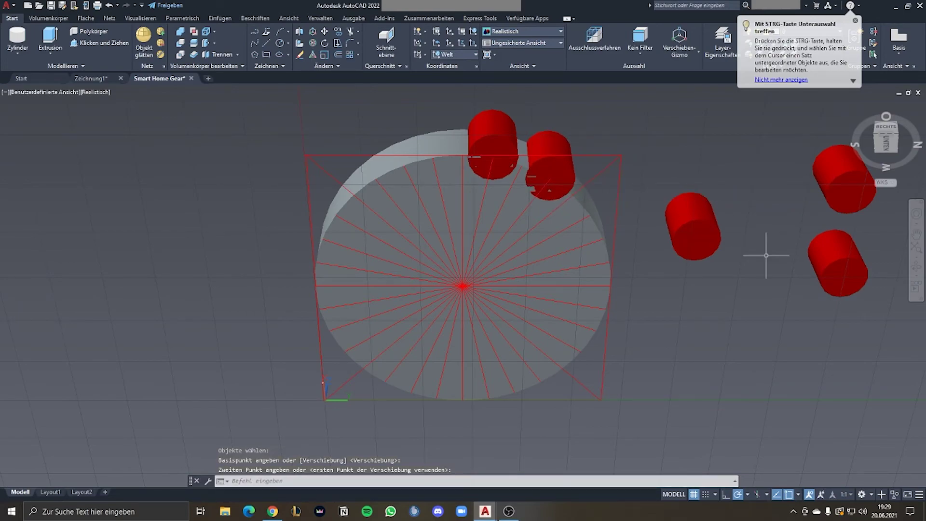
Step: Move two more cylinders further round the rim to the disc's right edge
left_click(324, 32)
left_click(847, 193)
key("Return")
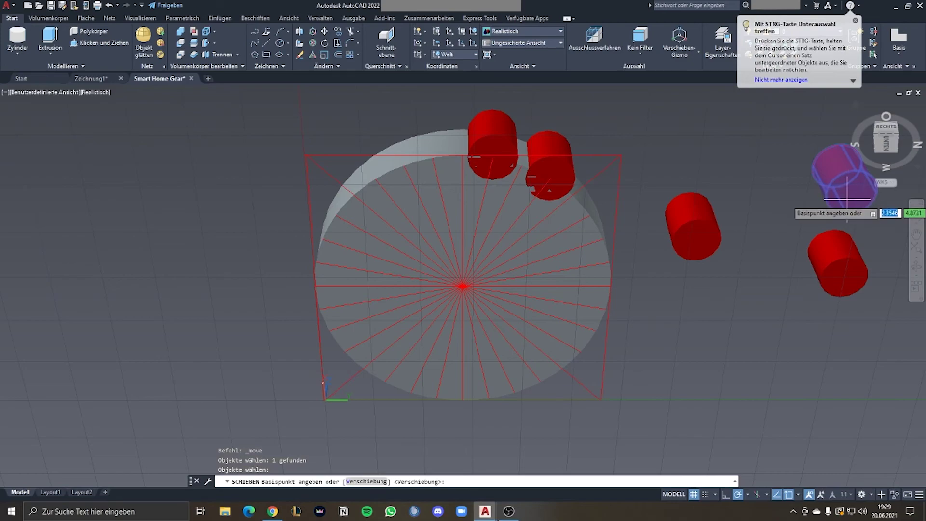
left_click(848, 194)
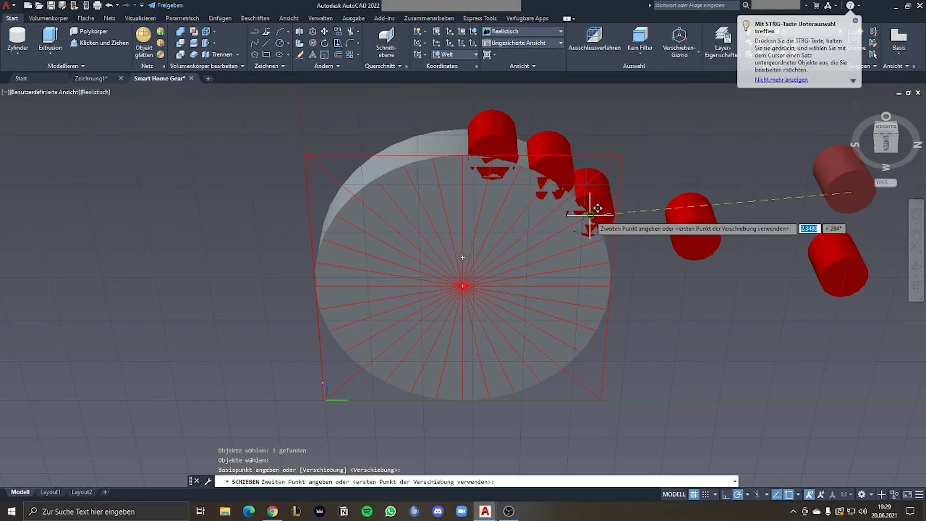
left_click(591, 215)
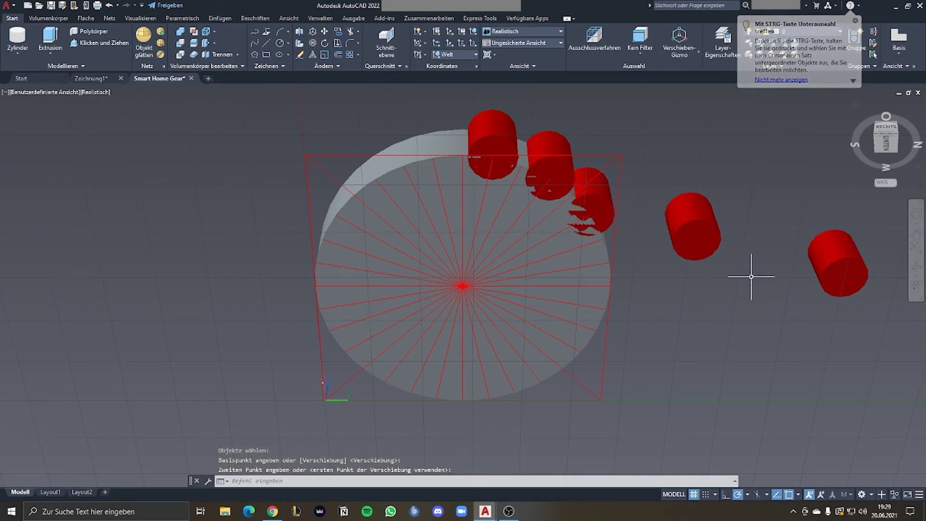
left_click(324, 34)
left_click(699, 239)
key("Return")
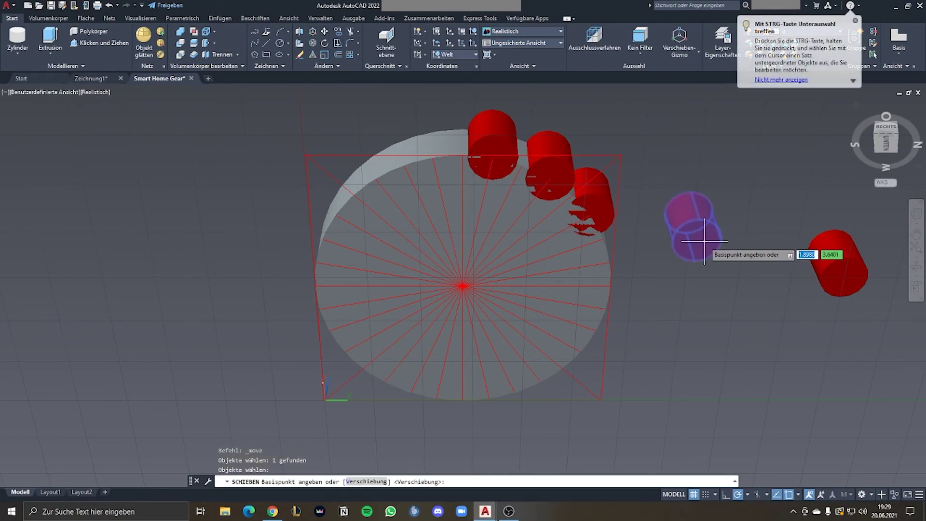
left_click(697, 240)
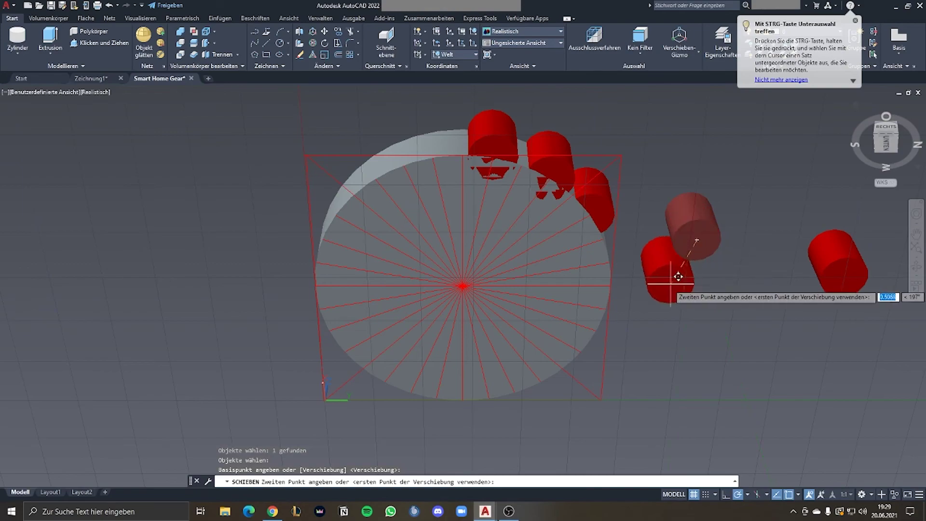
left_click(619, 258)
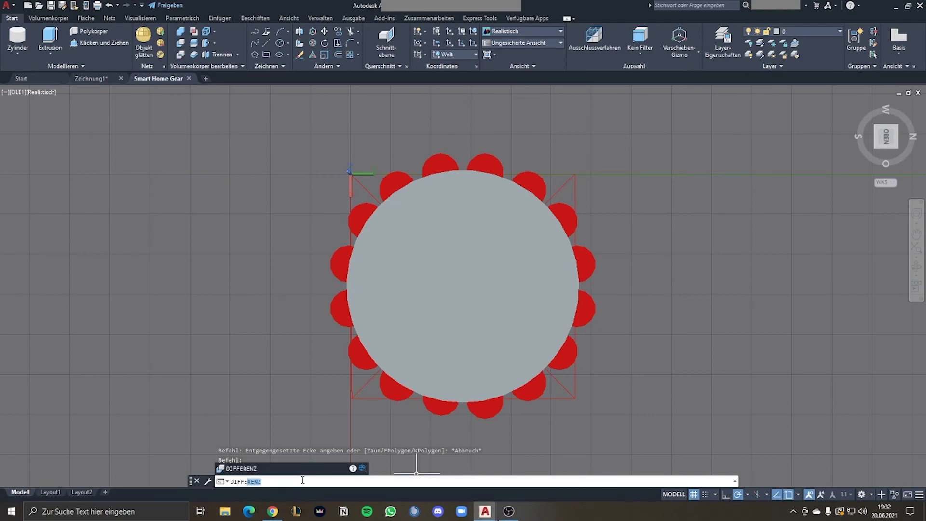
Step: Start DIFFERENZ on the large disc and pick the eight top and right rim cylinders
key("Return")
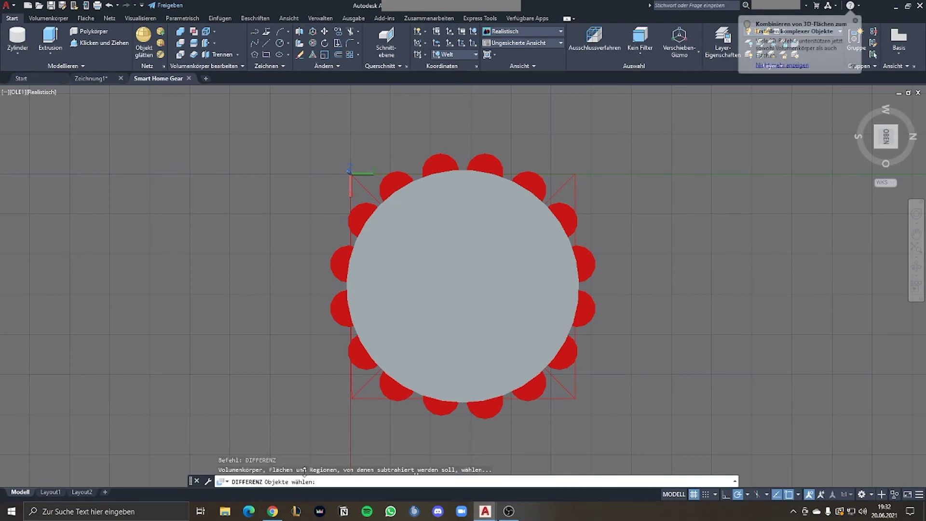
left_click(434, 273)
key("Return")
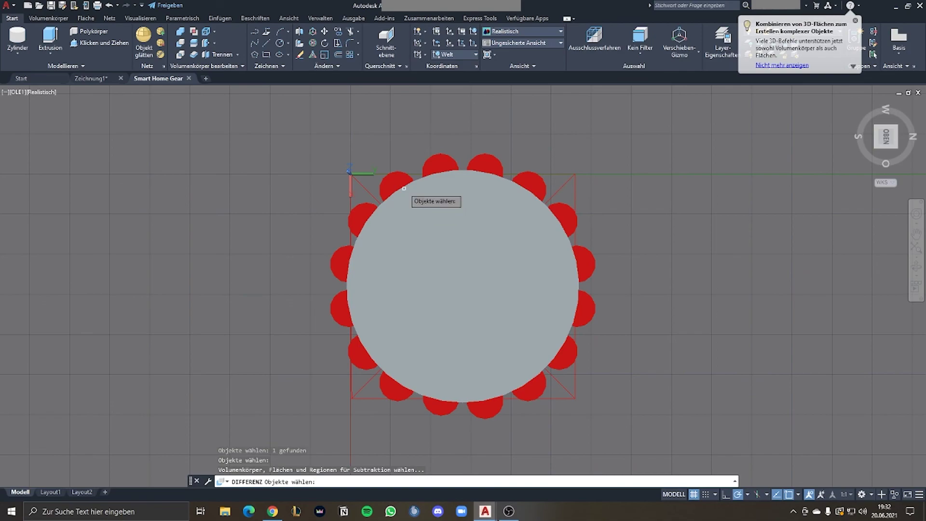
left_click(398, 187)
left_click(440, 173)
left_click(494, 164)
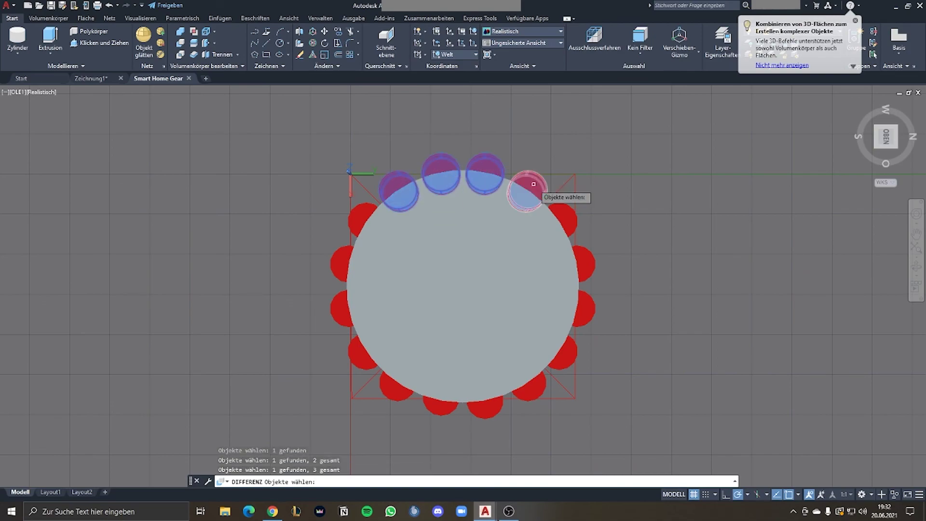
left_click(533, 187)
left_click(564, 221)
left_click(590, 266)
left_click(584, 322)
left_click(563, 363)
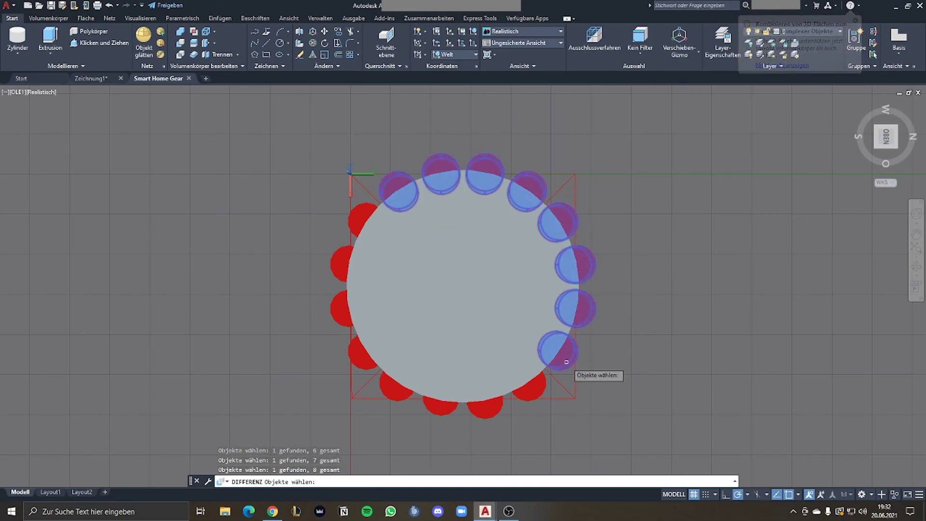
Step: Pick the remaining eight lower and left cylinders, subtract them, and inspect the notched gear
left_click(527, 393)
left_click(477, 409)
left_click(436, 404)
left_click(395, 385)
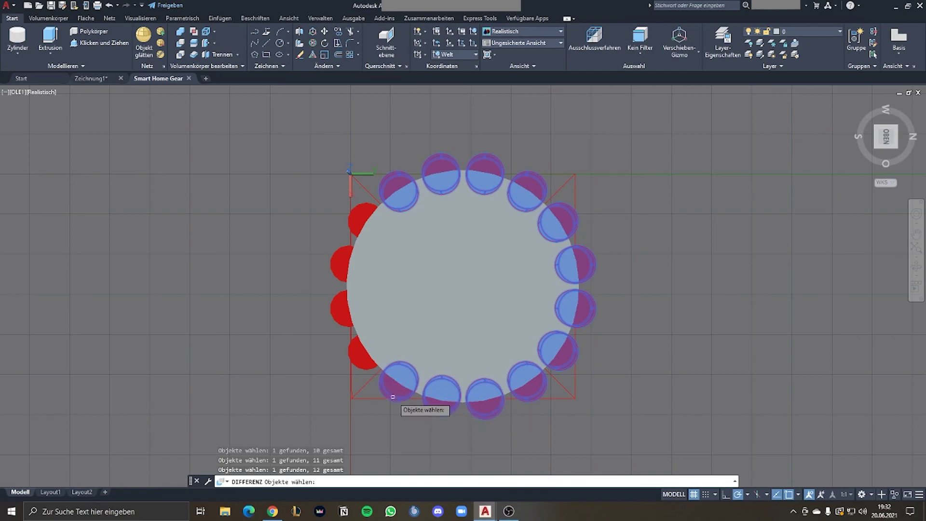
left_click(367, 352)
left_click(350, 309)
left_click(345, 266)
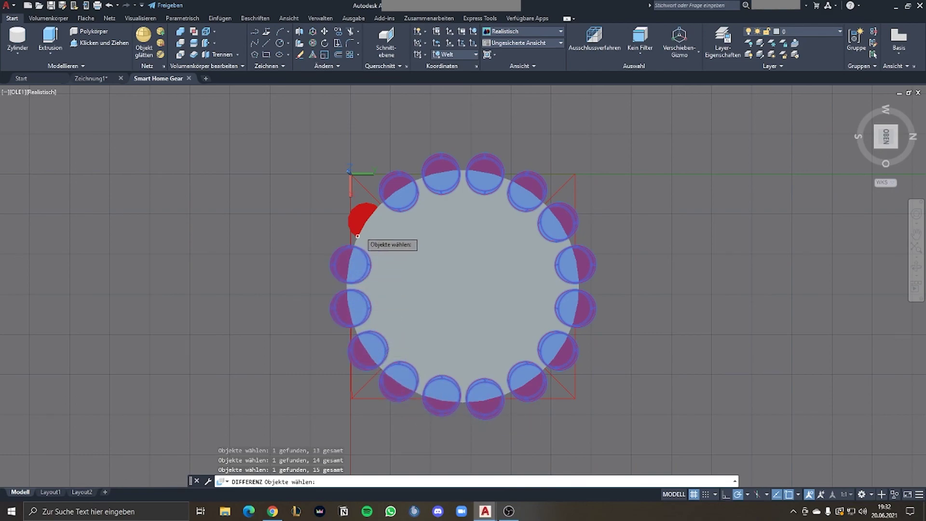
left_click(363, 220)
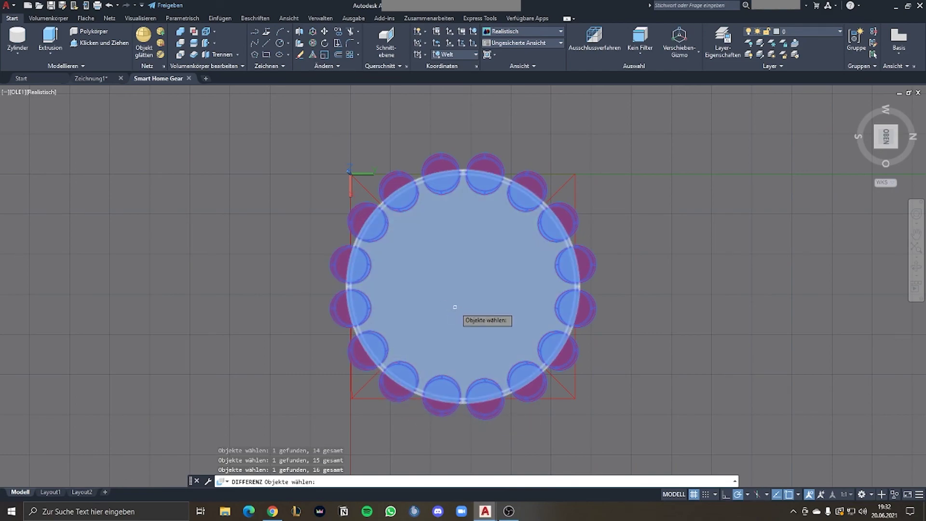
key("Return")
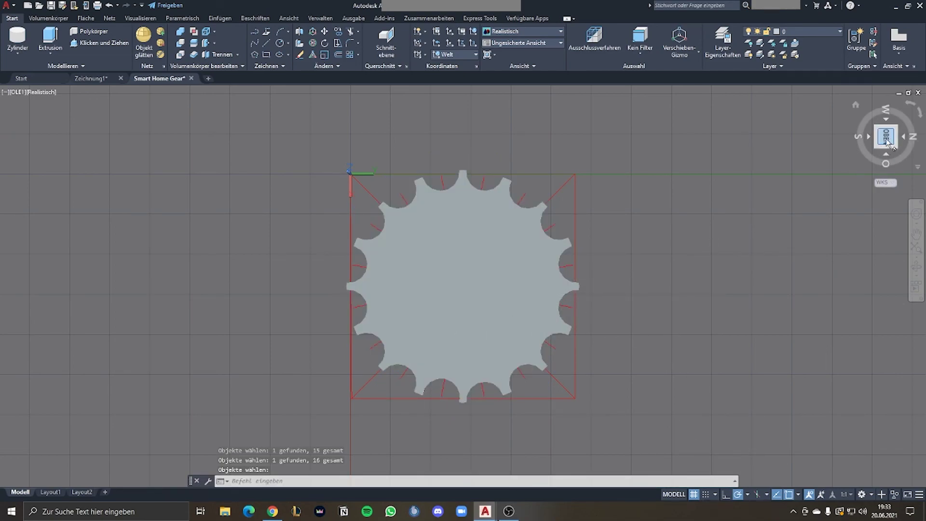
mouse_move(890, 141)
middle_mouse_down("shift")
mouse_move(885, 86)
mouse_move(877, 150)
middle_mouse_up("shift")
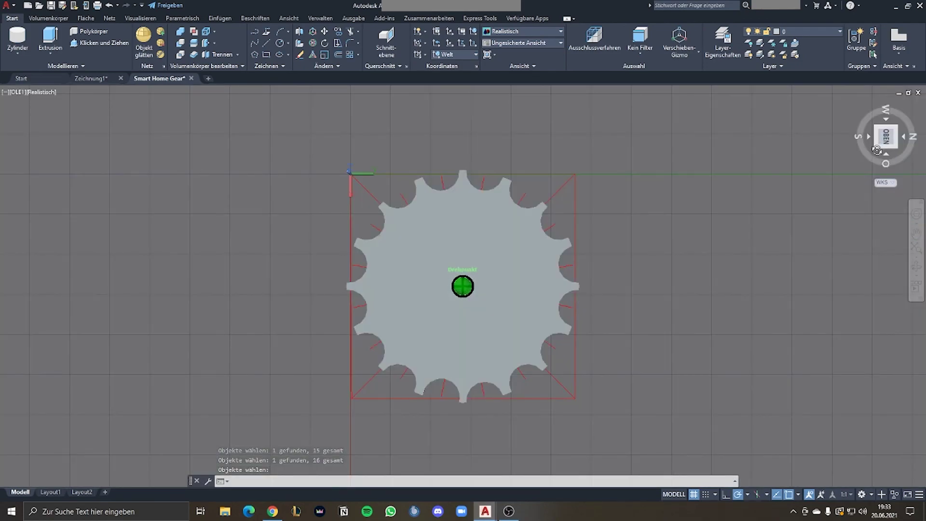
key("Return")
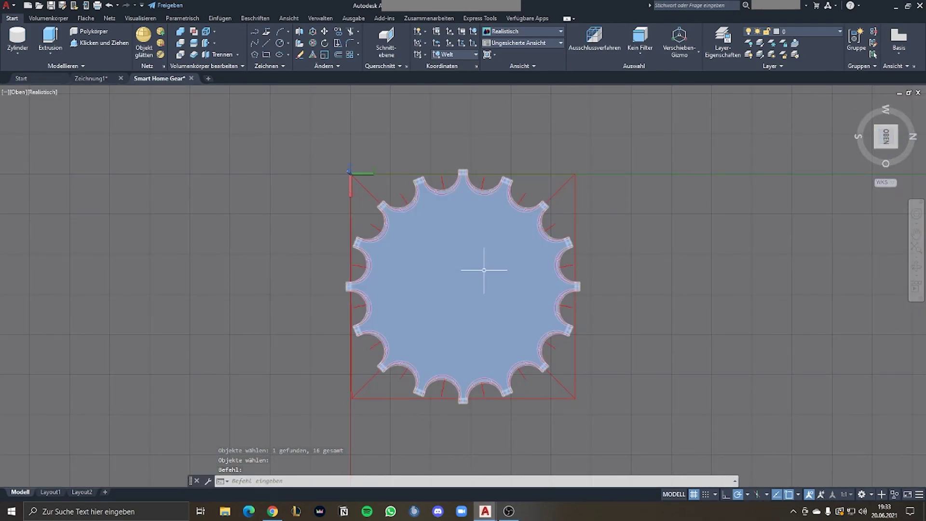